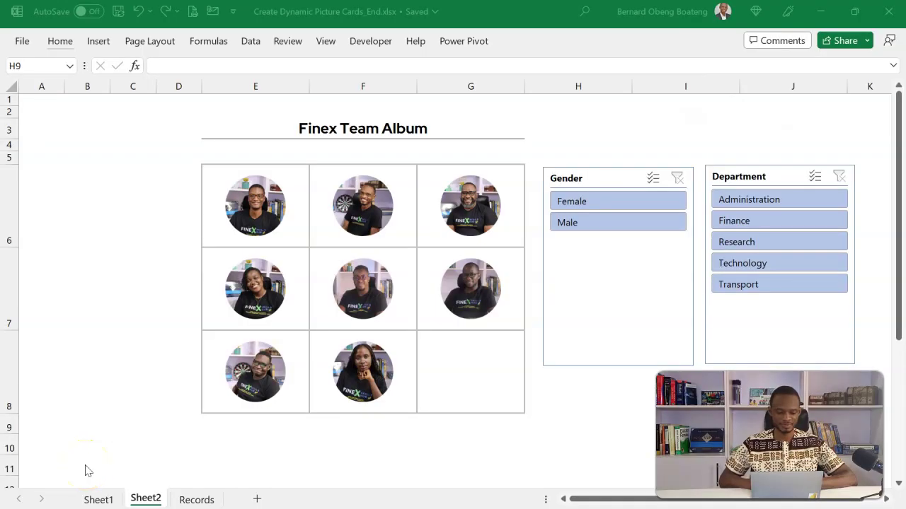
click(258, 348)
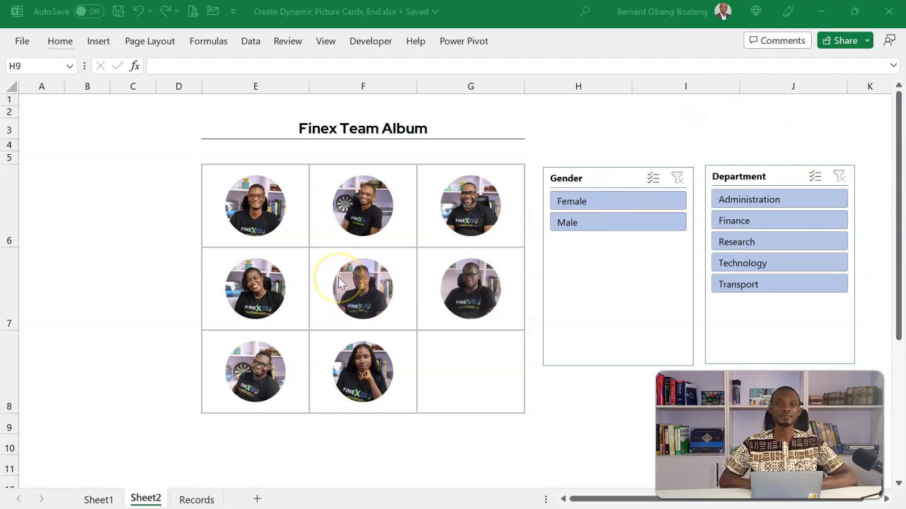
click(176, 274)
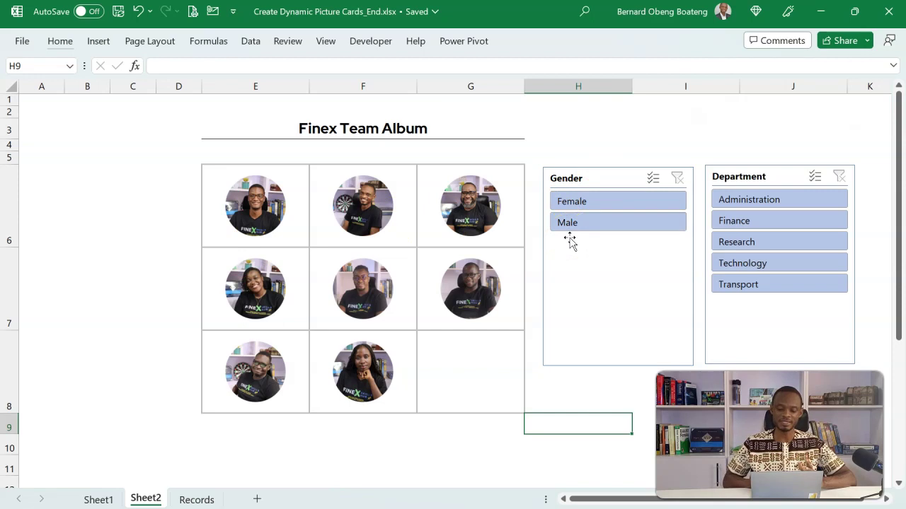
click(599, 283)
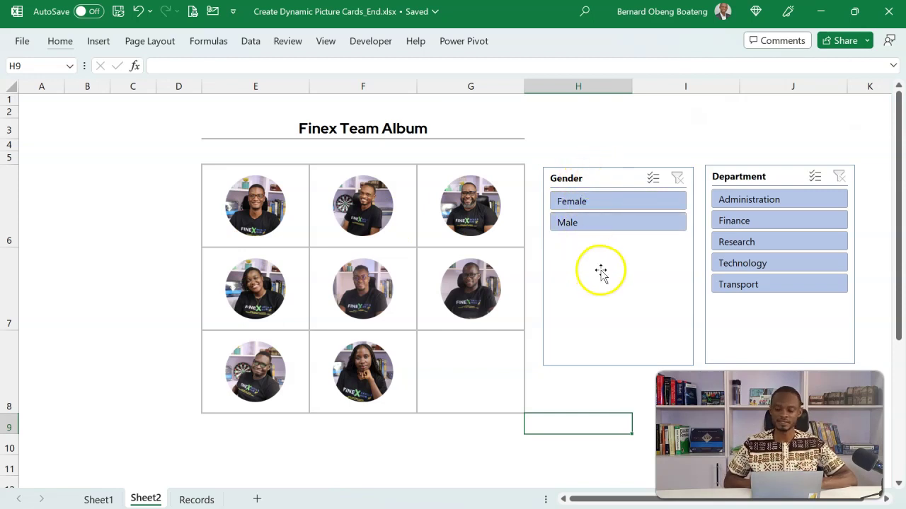
- Filter the team album to Male, first for the Finance department and after that for Research
click(610, 224)
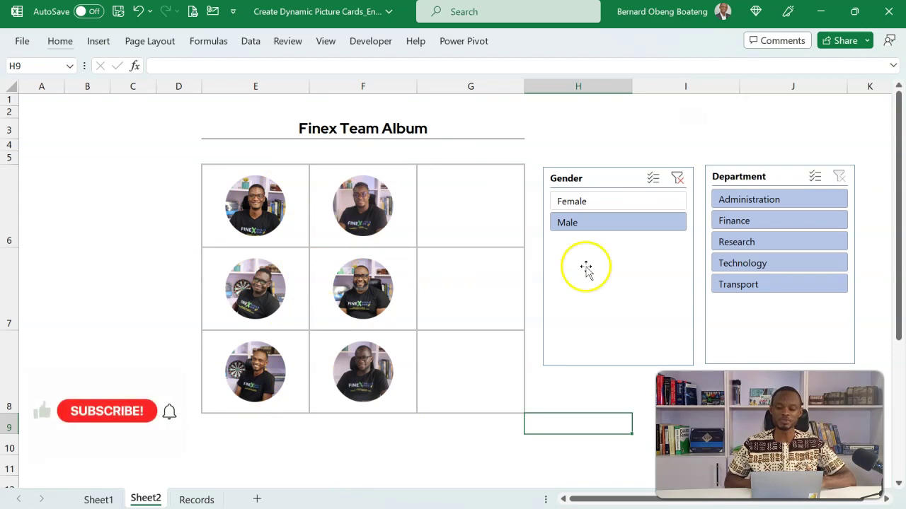
click(753, 225)
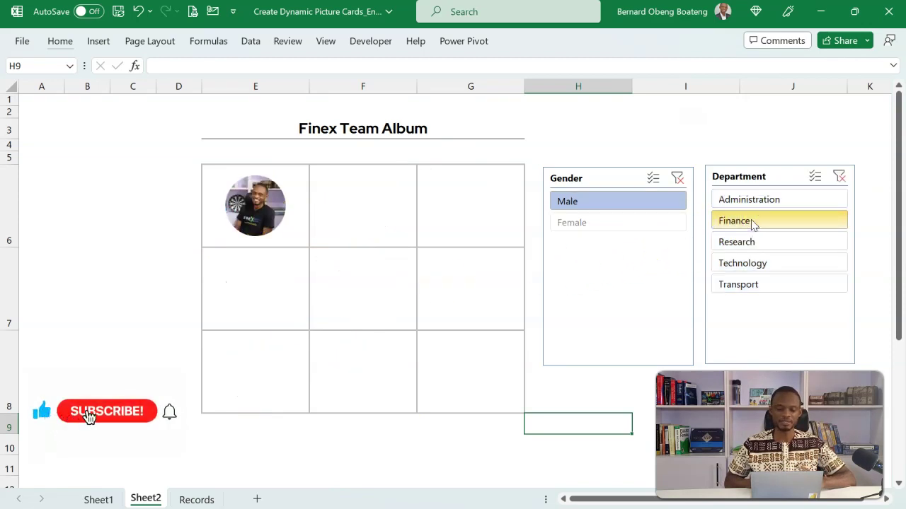
click(750, 242)
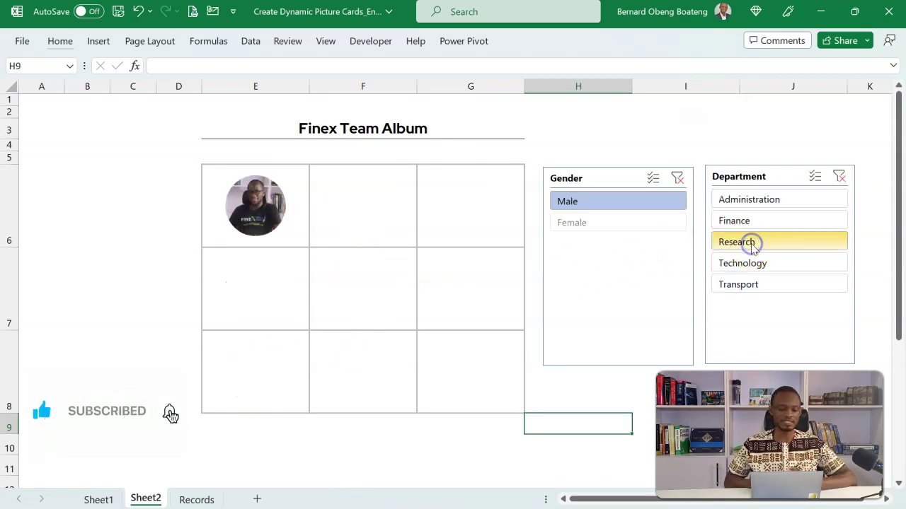
- Clear the Gender and Department filters, show only Female members in the album, and clear the Gender filter again
click(678, 179)
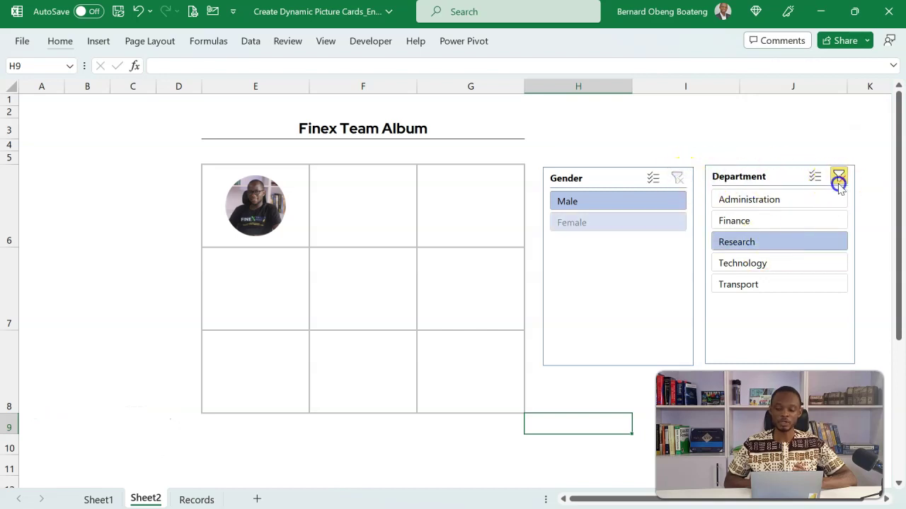
click(838, 177)
click(675, 204)
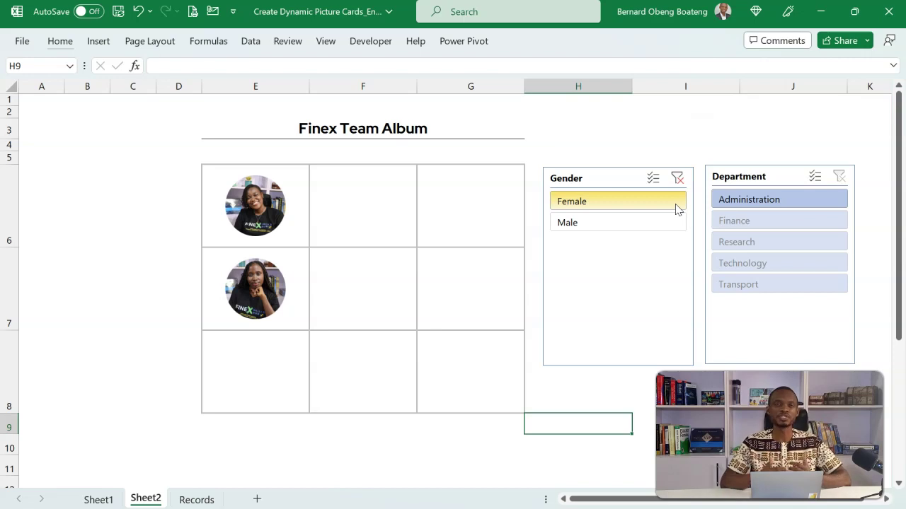
click(676, 178)
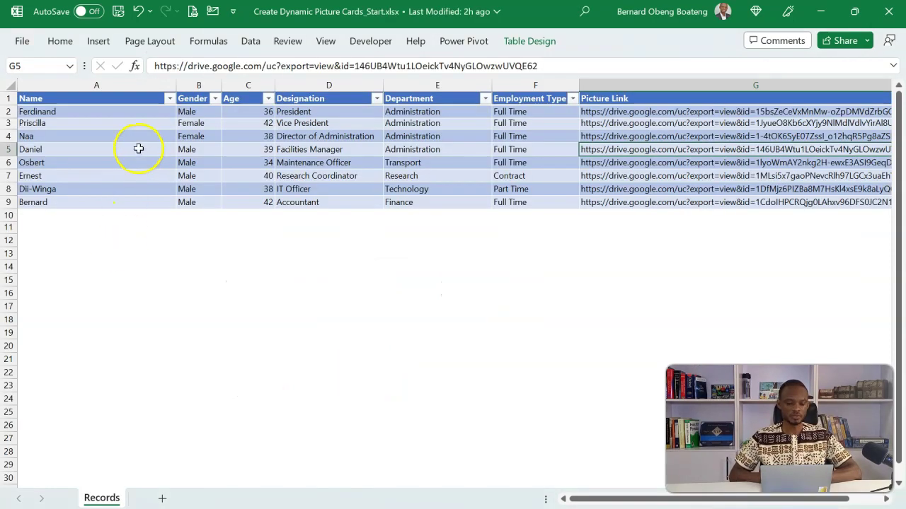
- Narrow the Name column of the Records table so the picture link column fits in view
click(139, 149)
drag(176, 85, 101, 91)
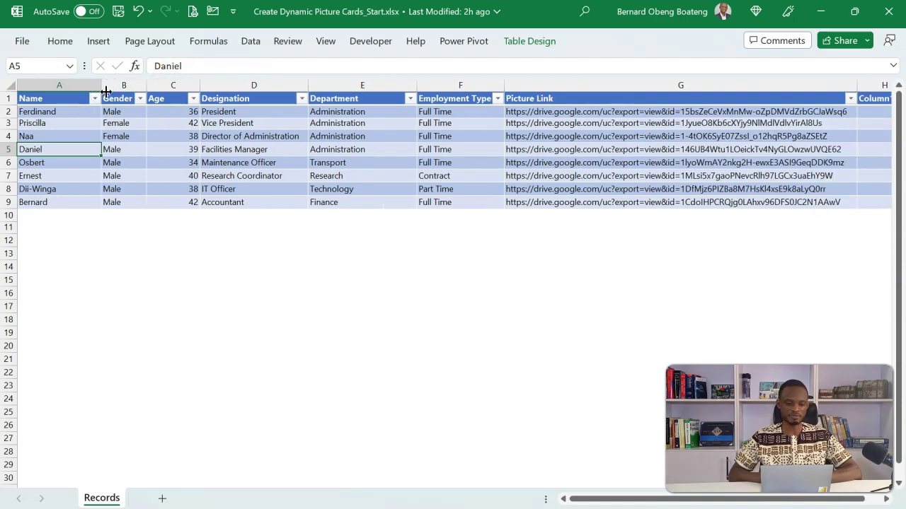
- Examine the Gender, Designation, Department, Employment Type and Picture Link columns of the Records table
click(175, 122)
click(252, 123)
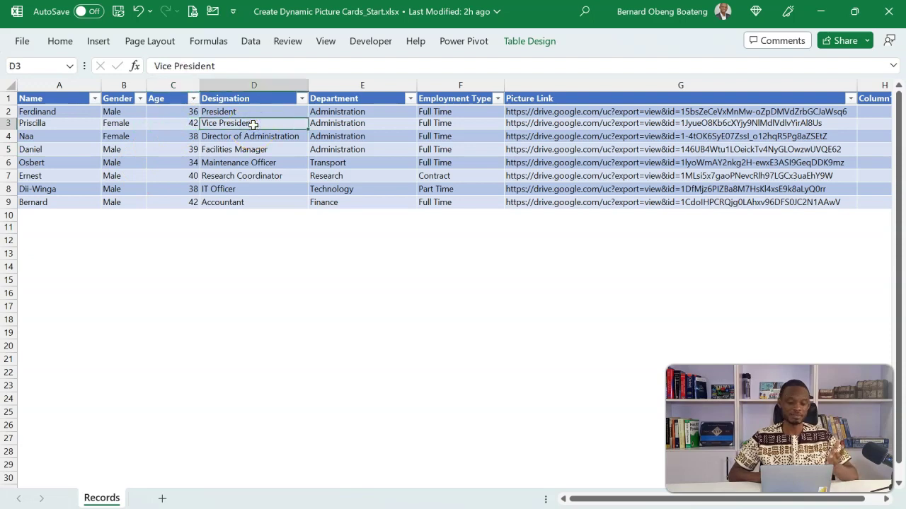
click(344, 122)
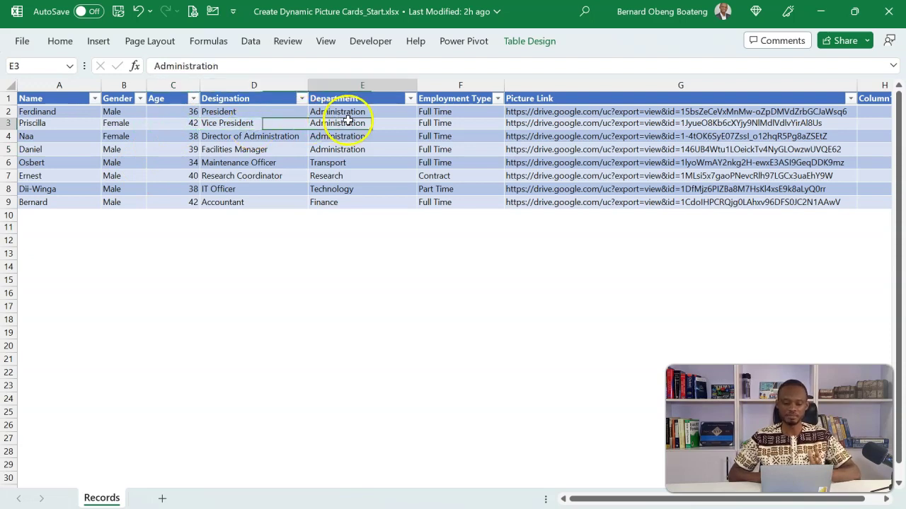
click(453, 111)
key(Left)
key(Right)
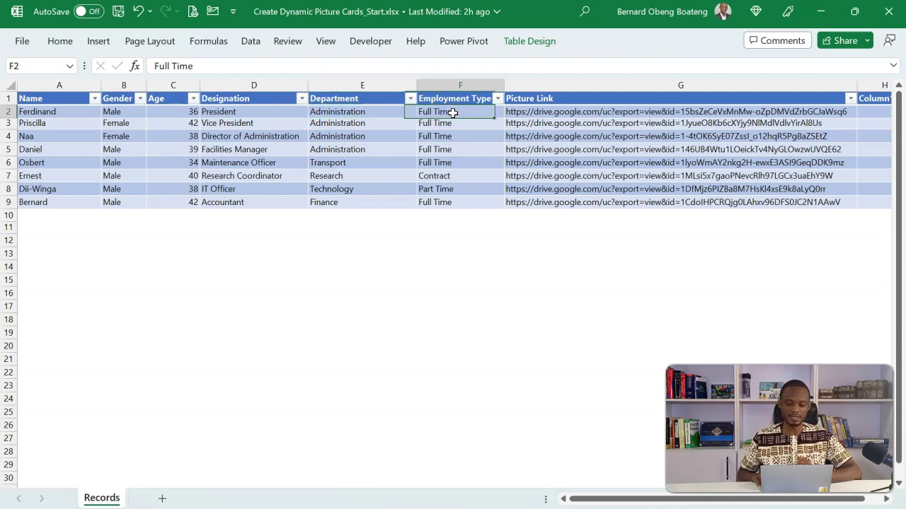
key(Right)
key(Right)
key(Left)
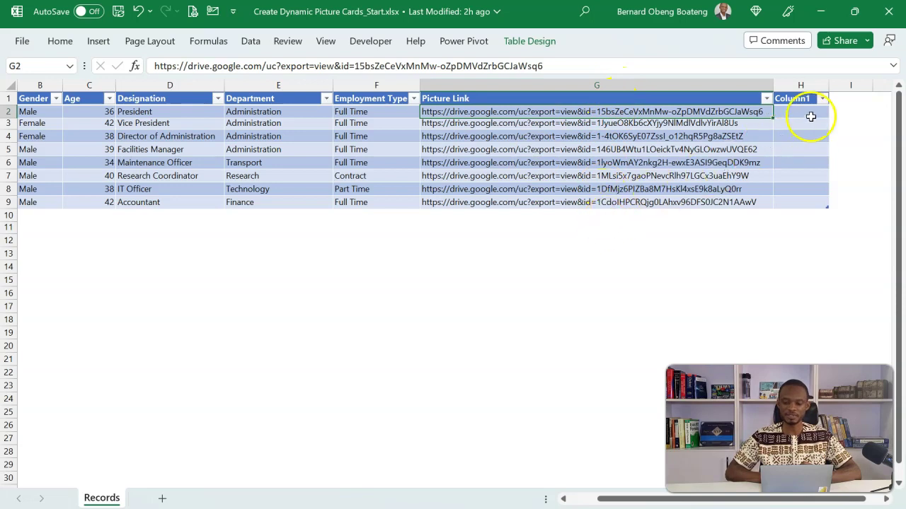
- Fill the empty Column1 of the Records table with the formula =IMAGE([@[Picture Link]]), starting in H2
click(807, 113)
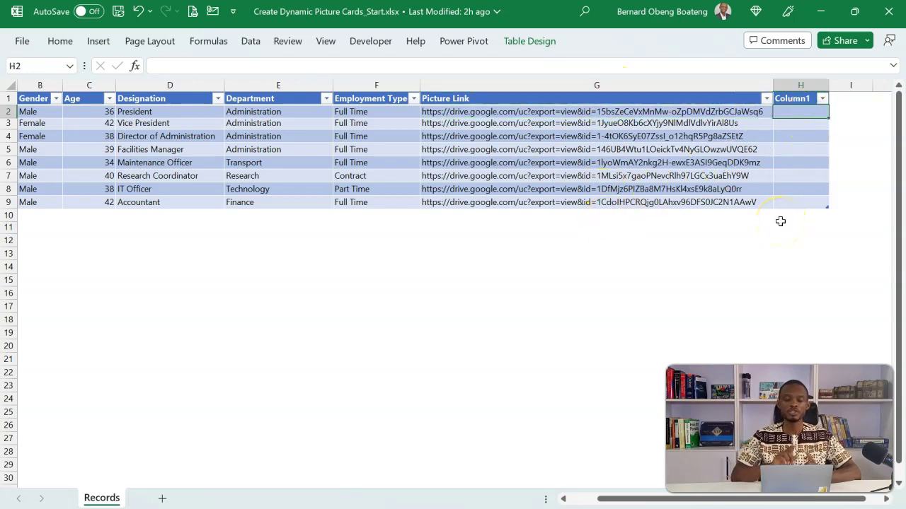
text(=IMA)
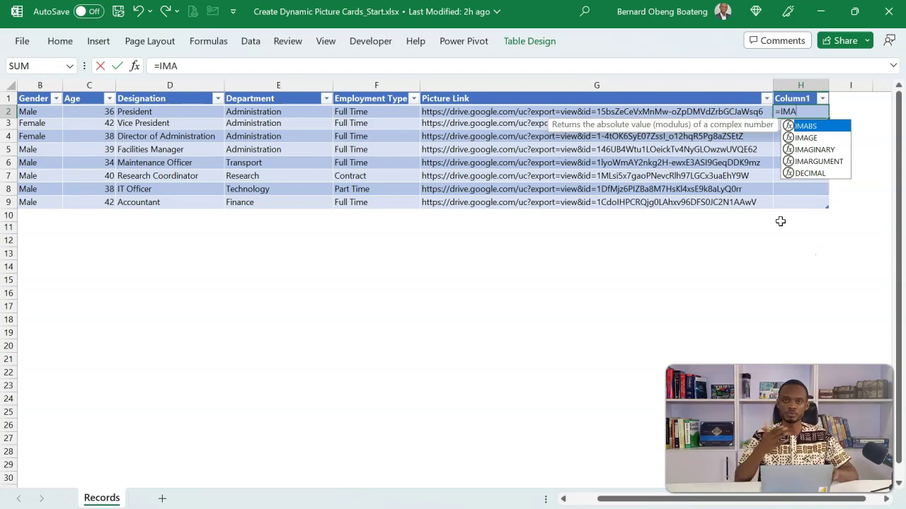
text(GE()
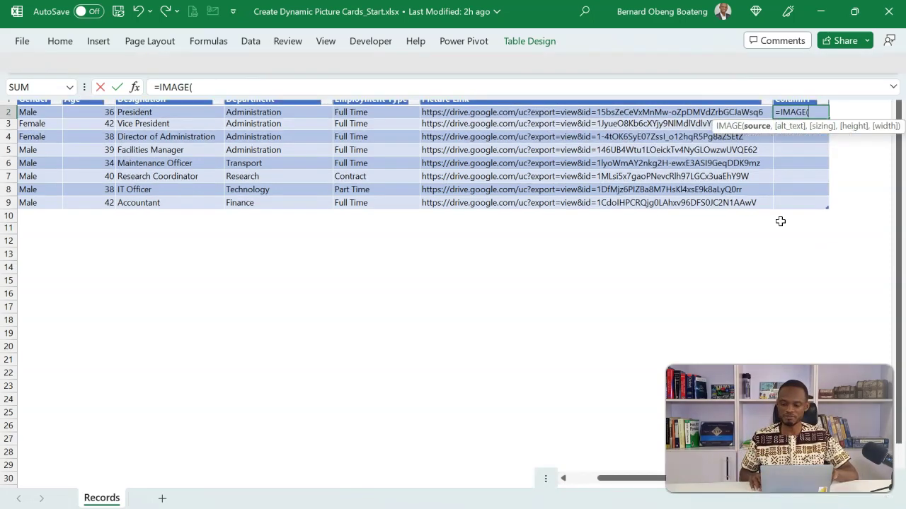
click(708, 114)
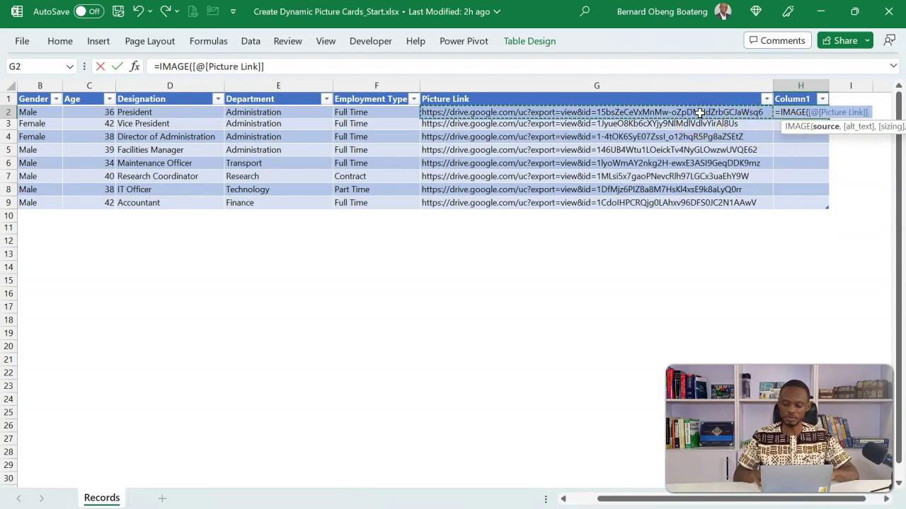
text())
key(Return)
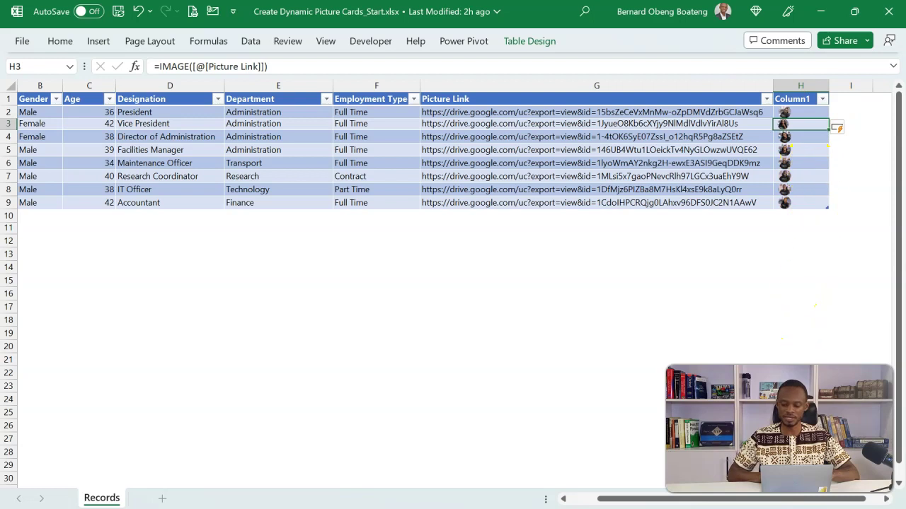
- Rename the header of the picture column in H1 as Image
click(806, 99)
text(o)
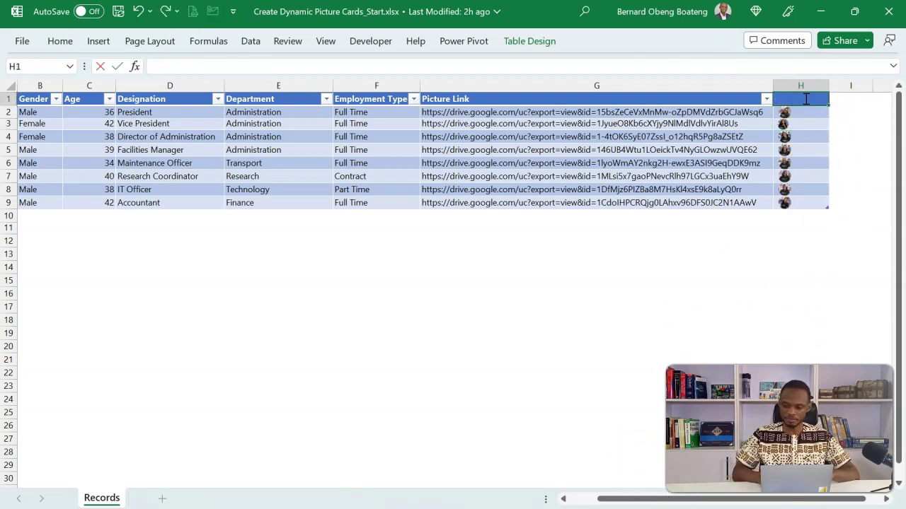
text(mage)
key(Return)
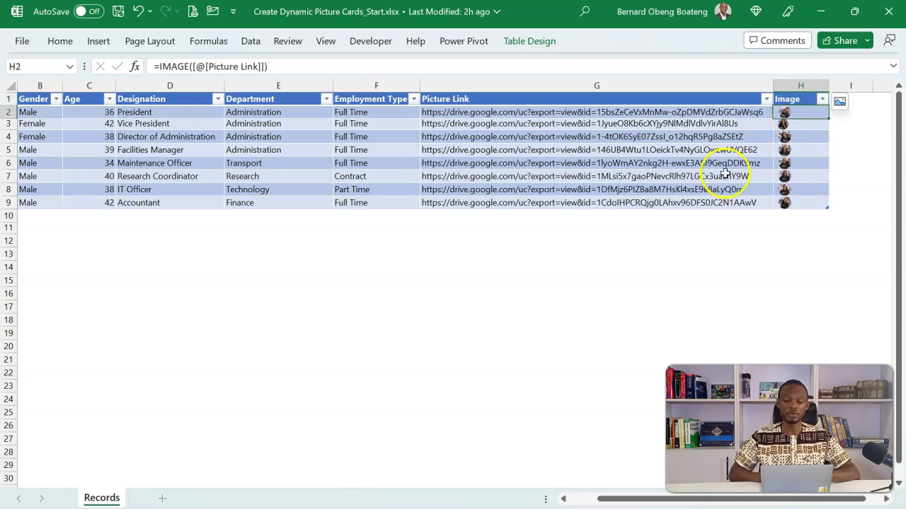
- Create a PivotTable from the Records table on a new worksheet
click(540, 188)
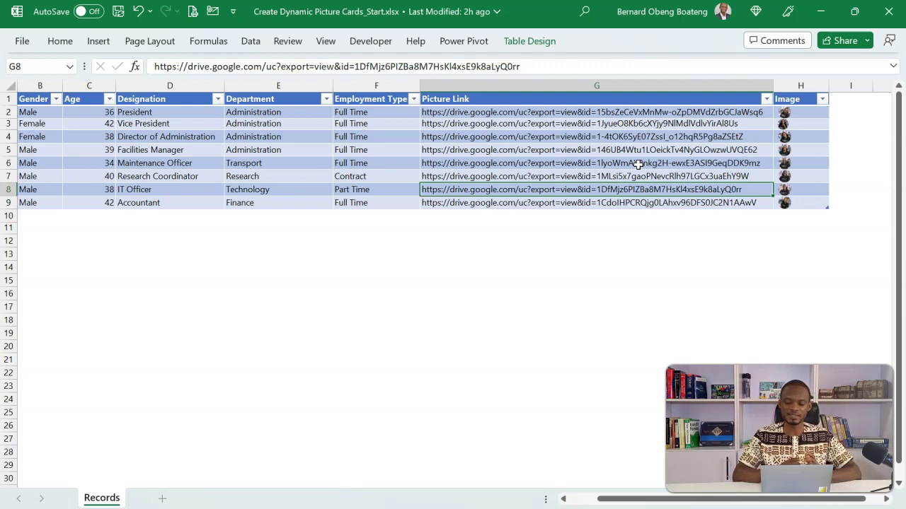
click(312, 175)
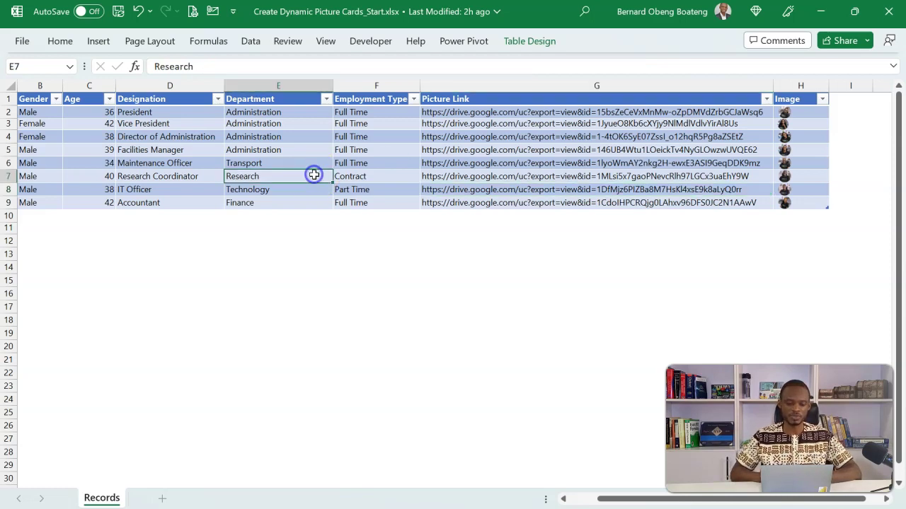
click(95, 41)
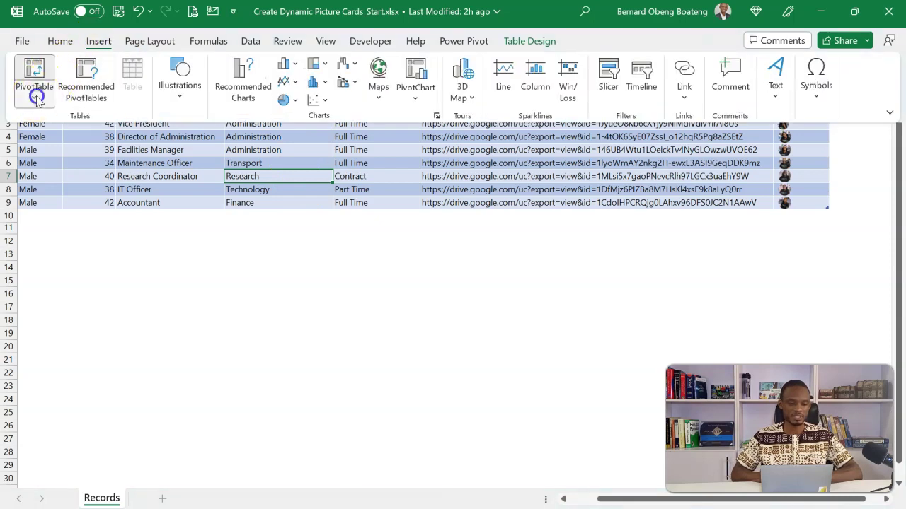
click(35, 97)
click(61, 121)
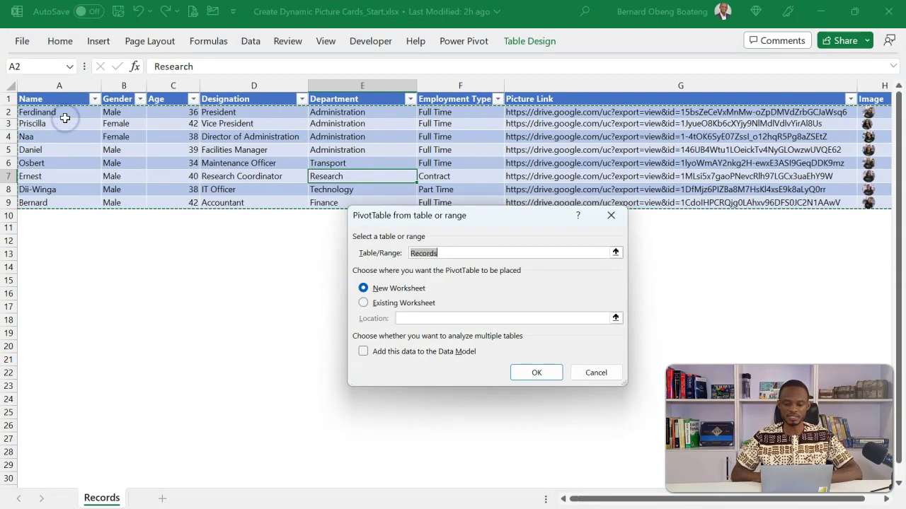
click(535, 373)
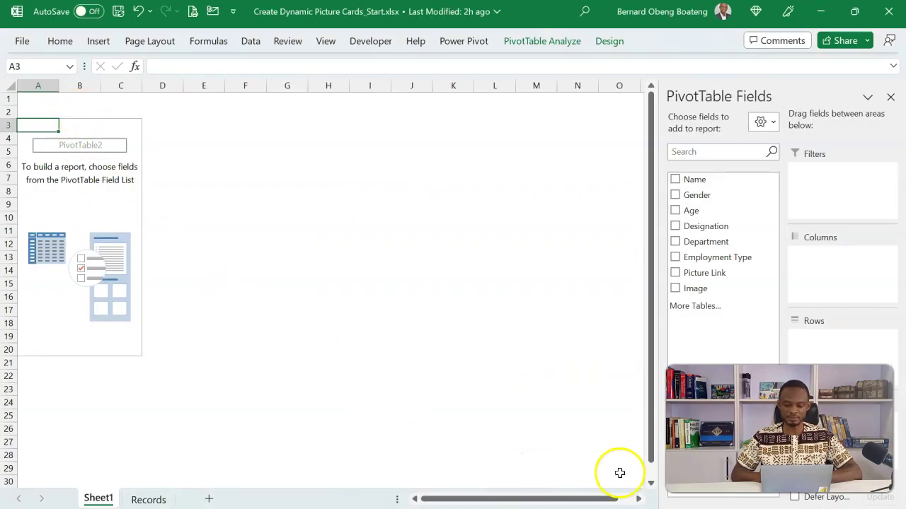
- Add the Image field and, beneath it, the Name field to the PivotTable's rows
scroll(616, 471, up, 2)
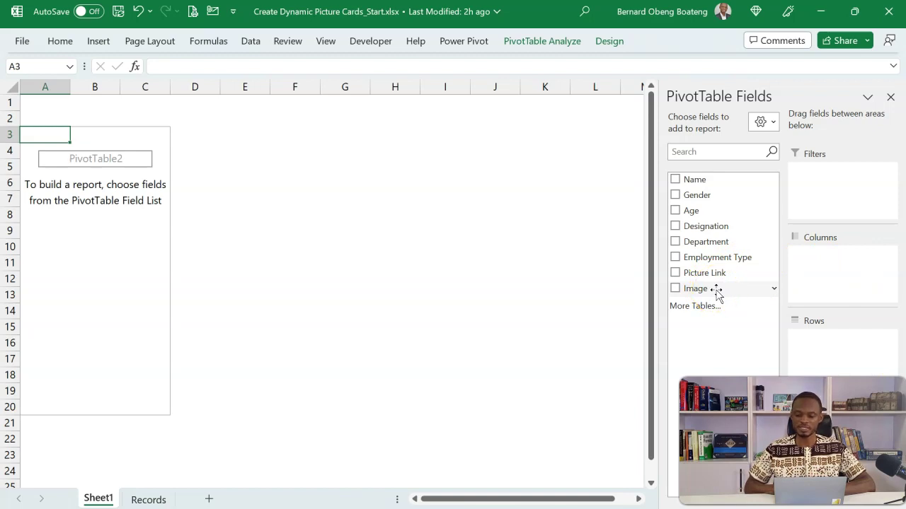
drag(716, 293, 842, 343)
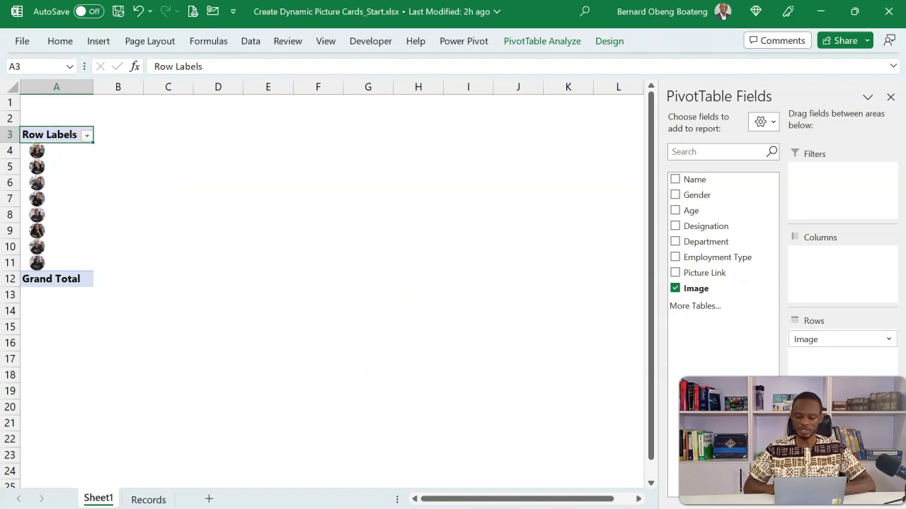
scroll(322, 283, up, 2)
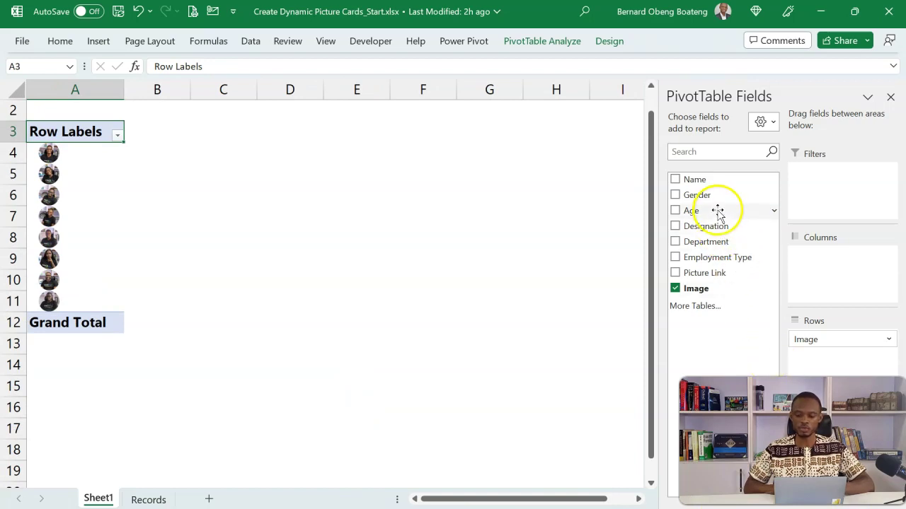
drag(716, 180, 866, 352)
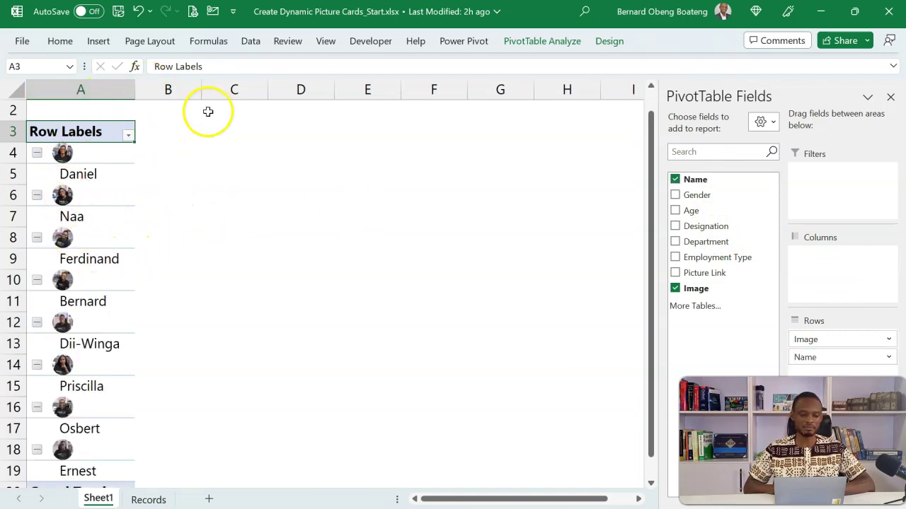
- Change the PivotTable's report layout to tabular form
click(552, 43)
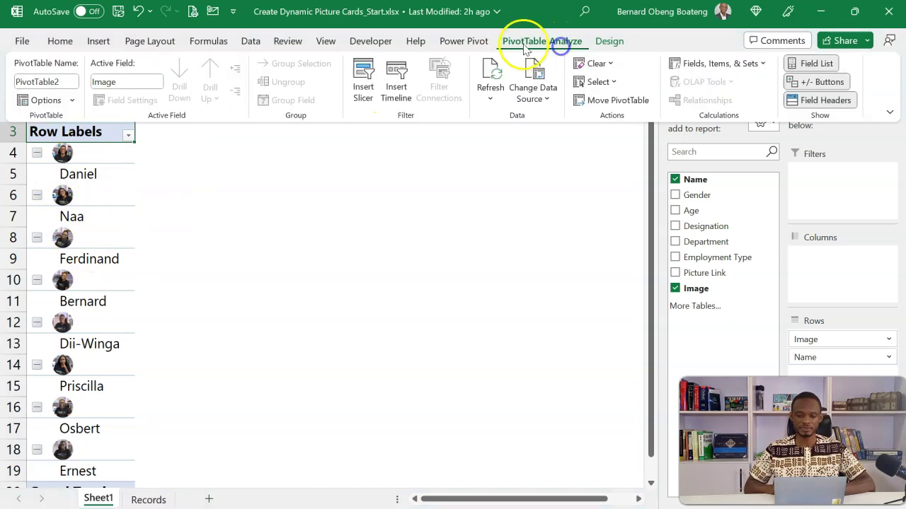
click(613, 41)
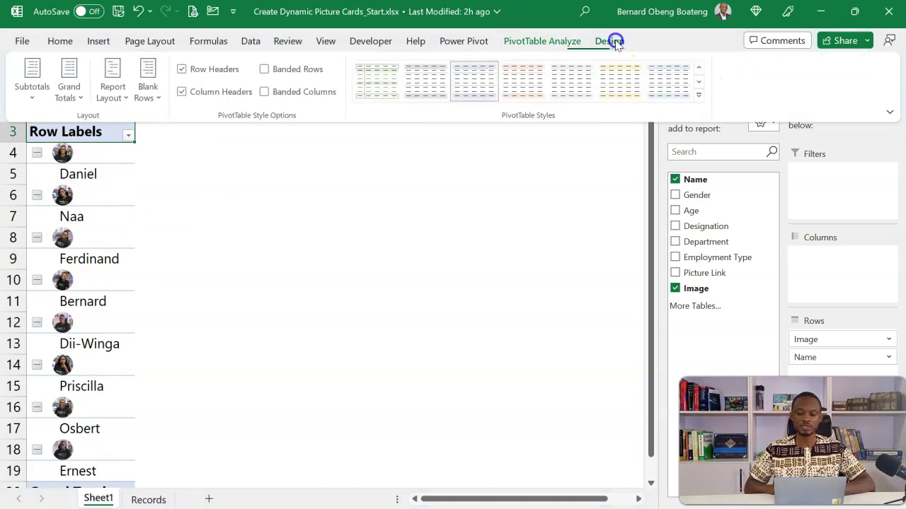
click(119, 99)
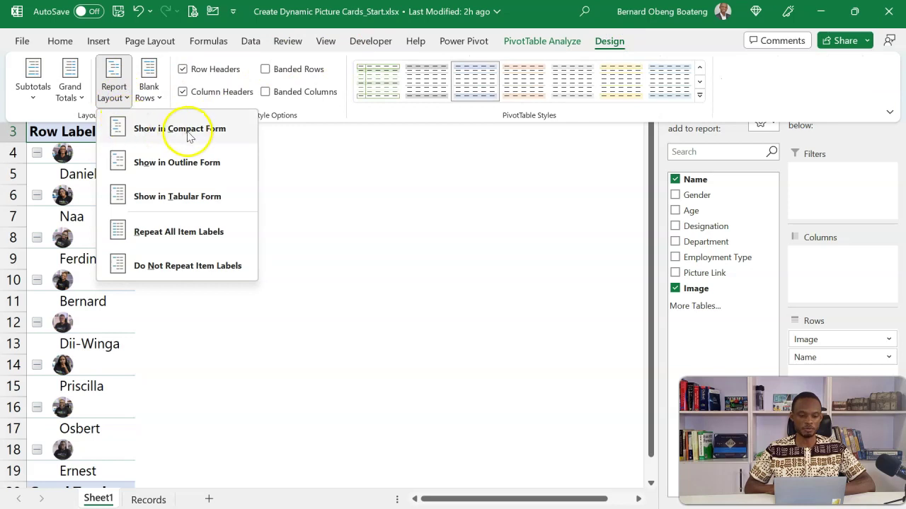
click(189, 196)
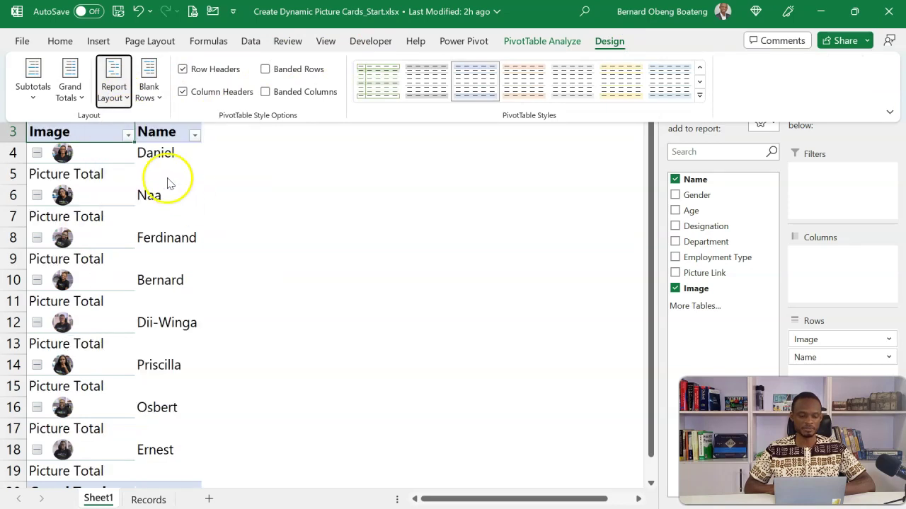
- Turn off the subtotals and the grand totals for both rows and columns of the PivotTable
click(28, 96)
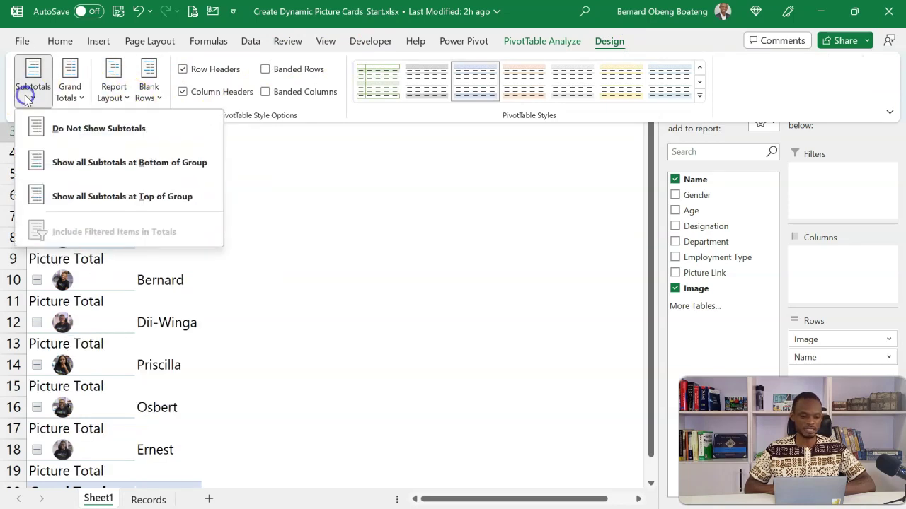
click(62, 129)
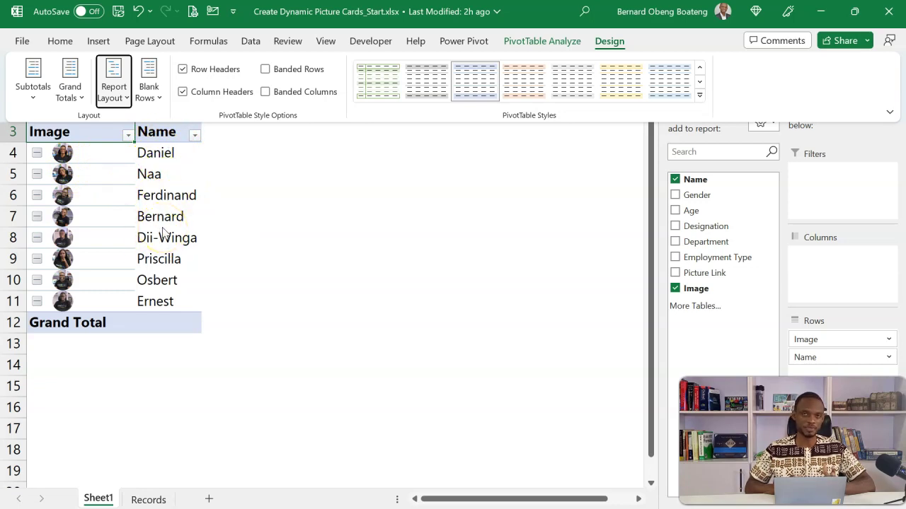
key(ctrl+F1)
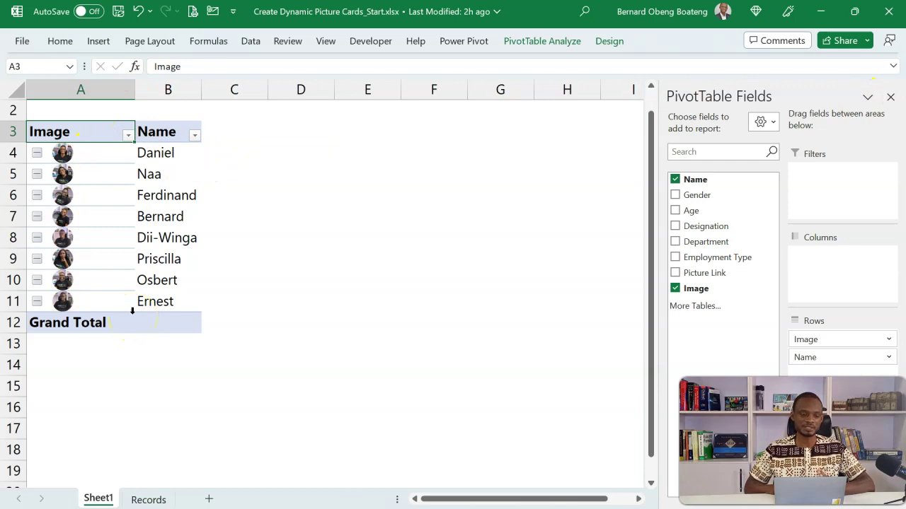
click(91, 322)
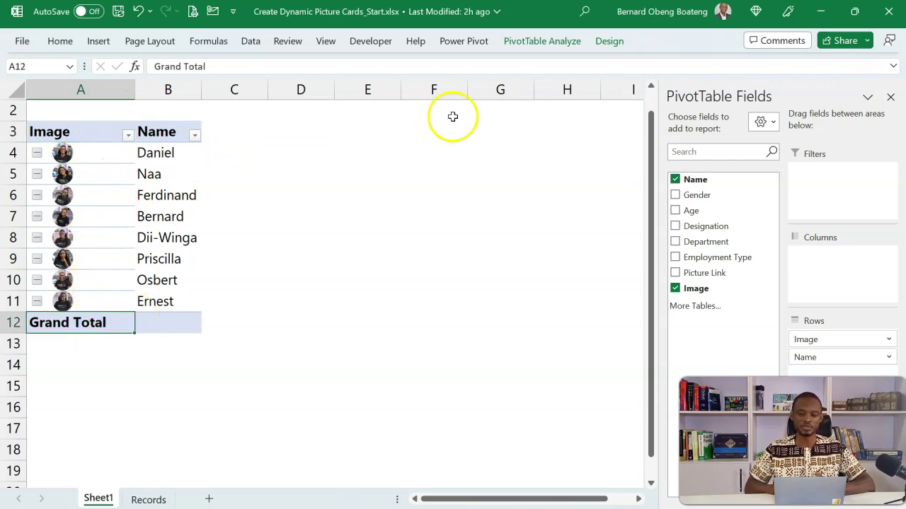
click(609, 44)
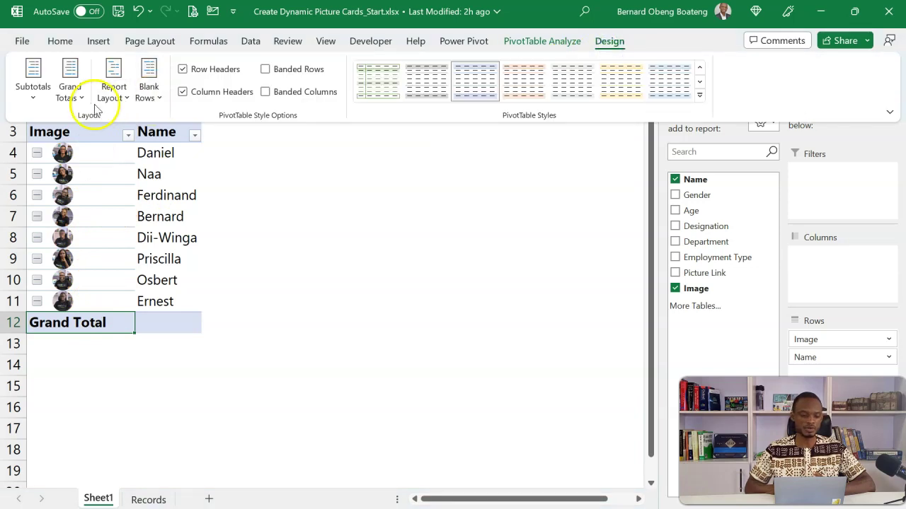
click(79, 98)
click(103, 127)
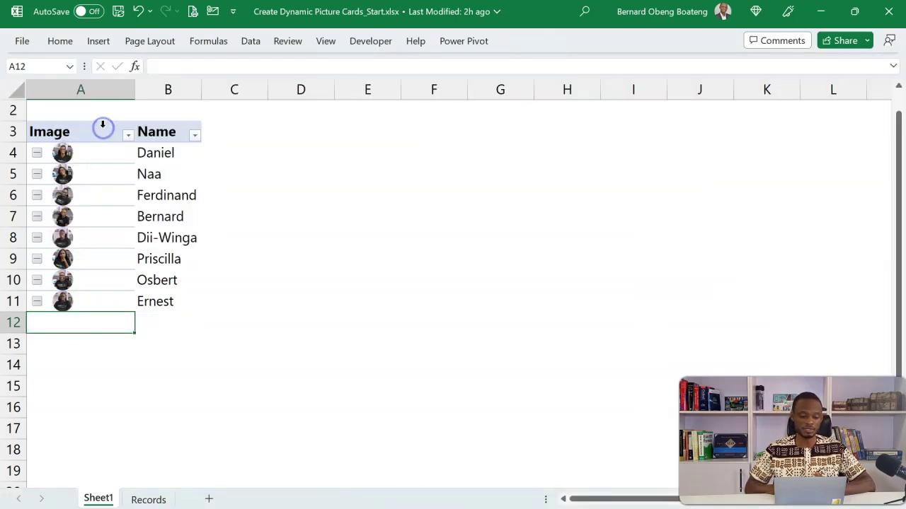
click(94, 160)
click(317, 145)
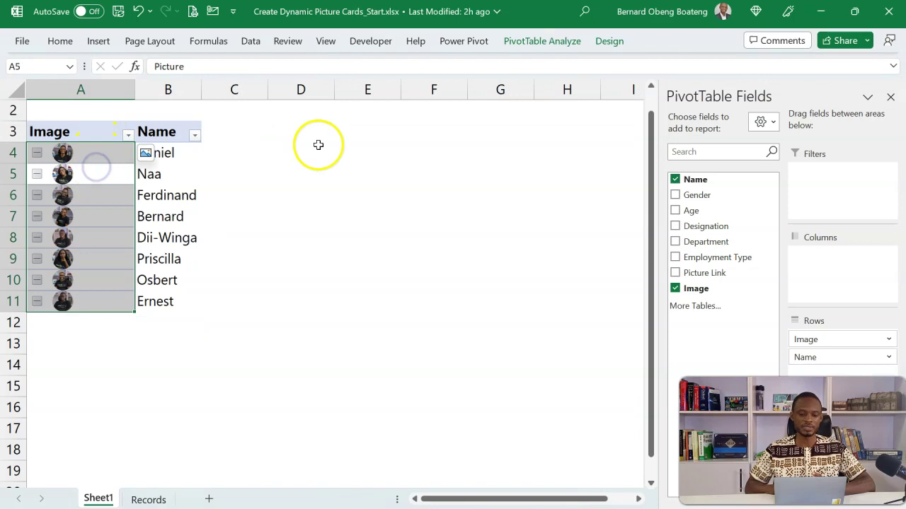
- Enter =FILTER(A:A,A:A<>"") in cell E3 to list the non-blank entries of column A
click(394, 135)
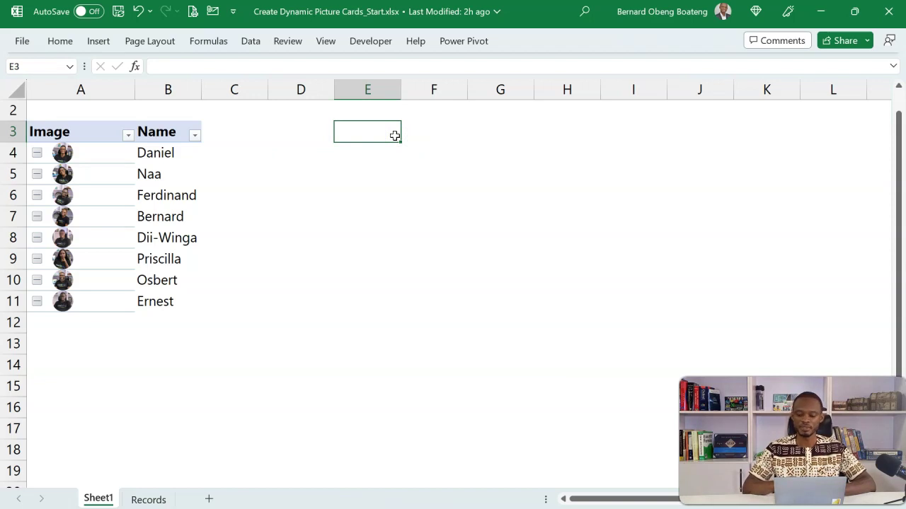
text(=fil)
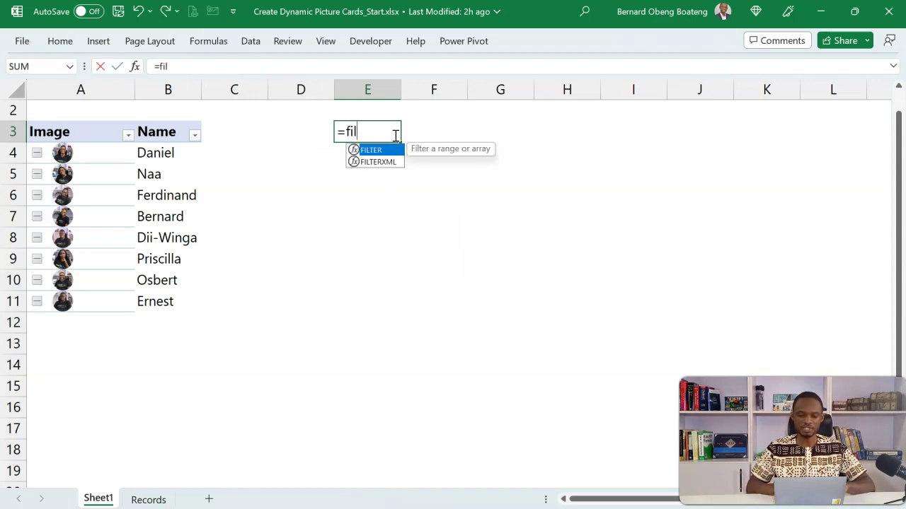
key(Tab)
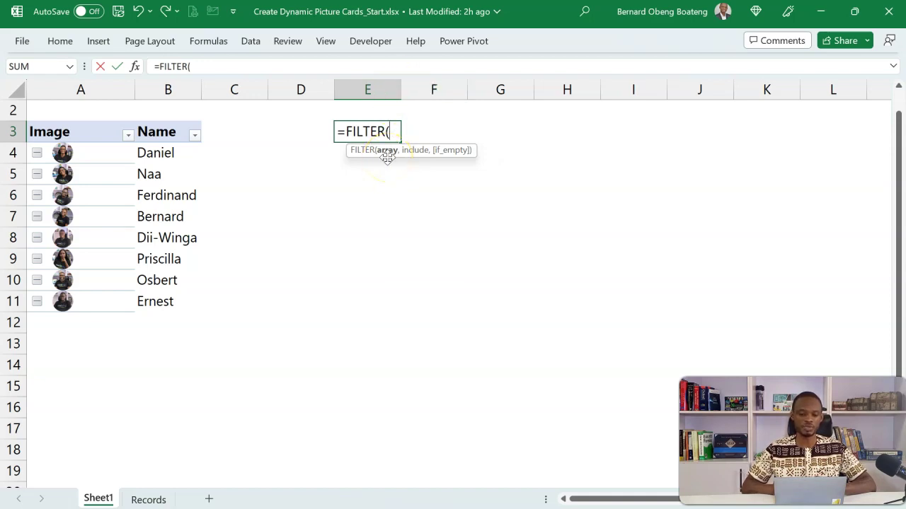
click(101, 92)
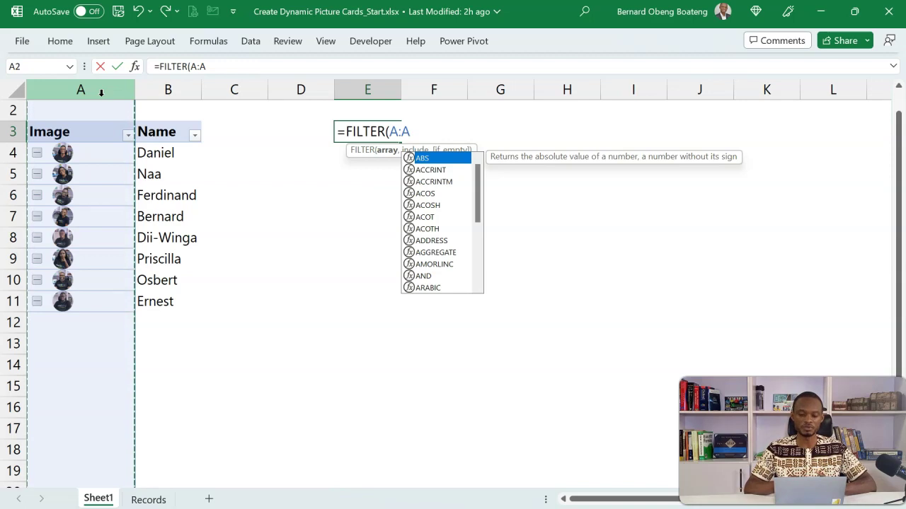
text(,)
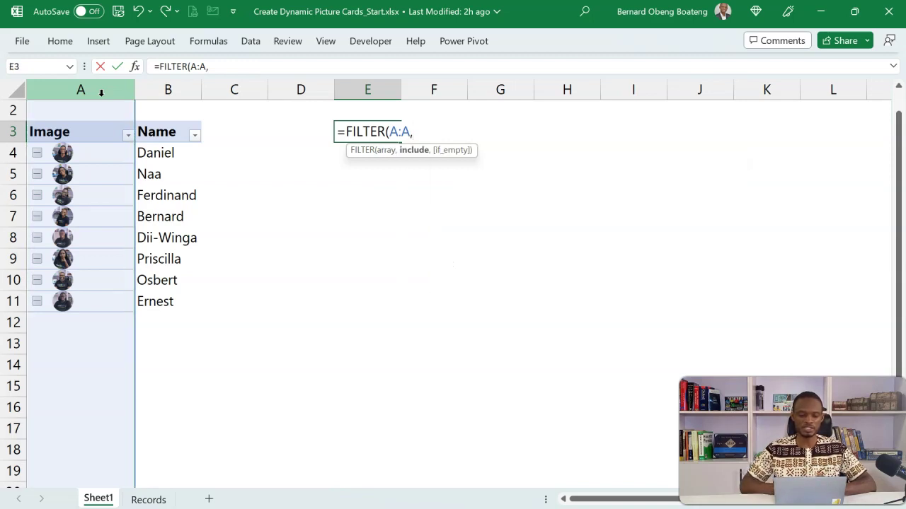
click(103, 90)
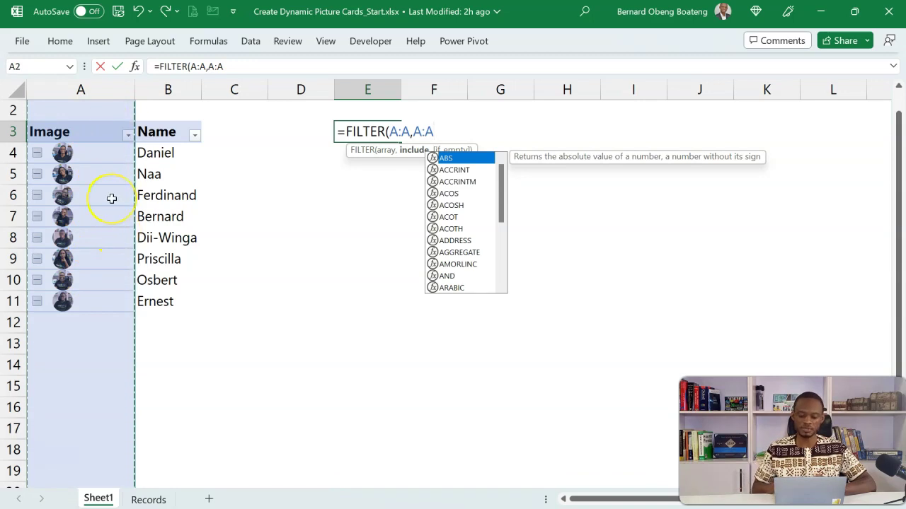
text(<>)
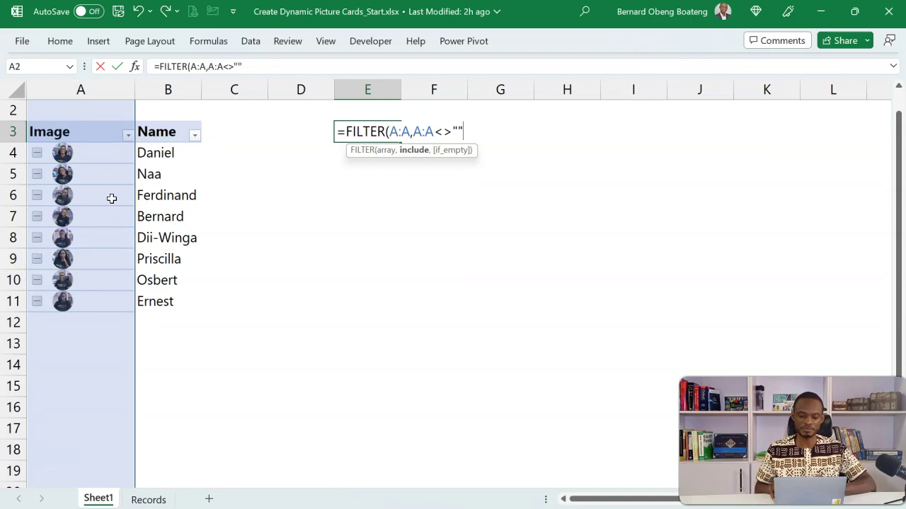
text(""))
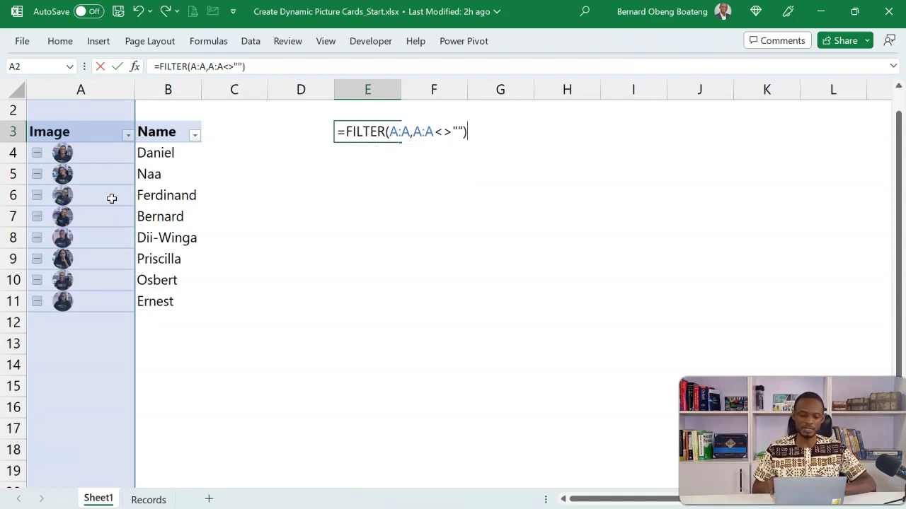
key(Return)
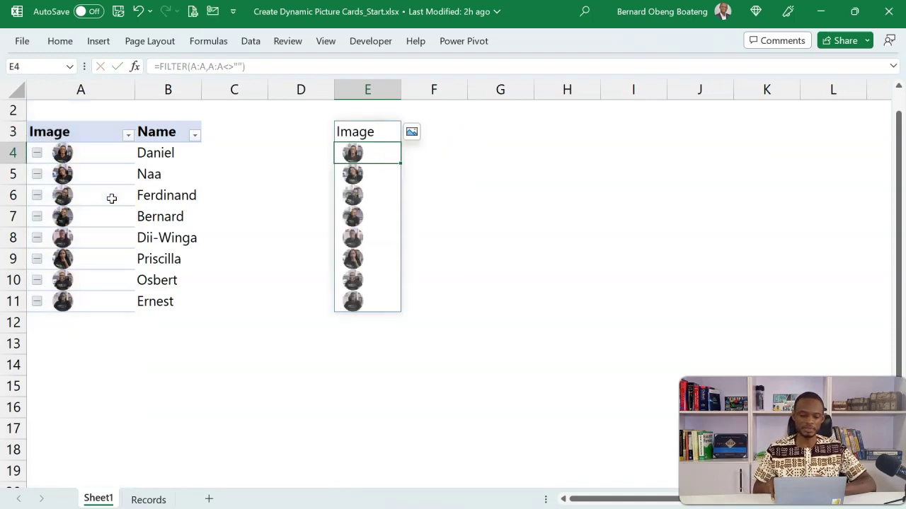
- Extend the formula in E3 to also exclude the header, as =FILTER(A:A,(A:A<>"")*(A:A<>"Image"))
click(360, 132)
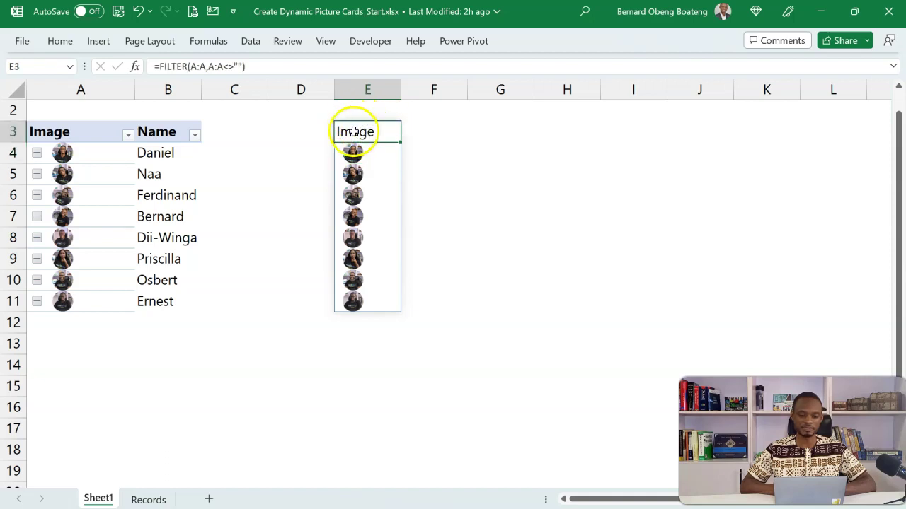
double_click(354, 133)
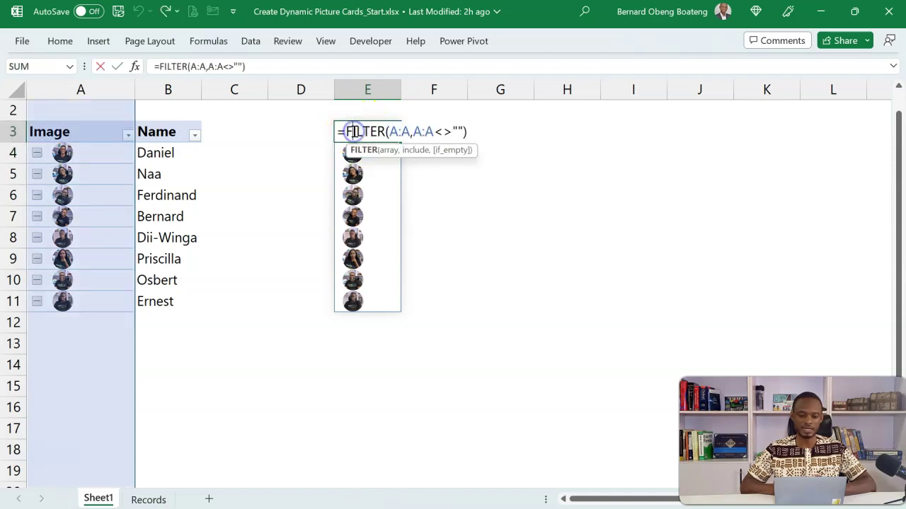
click(417, 151)
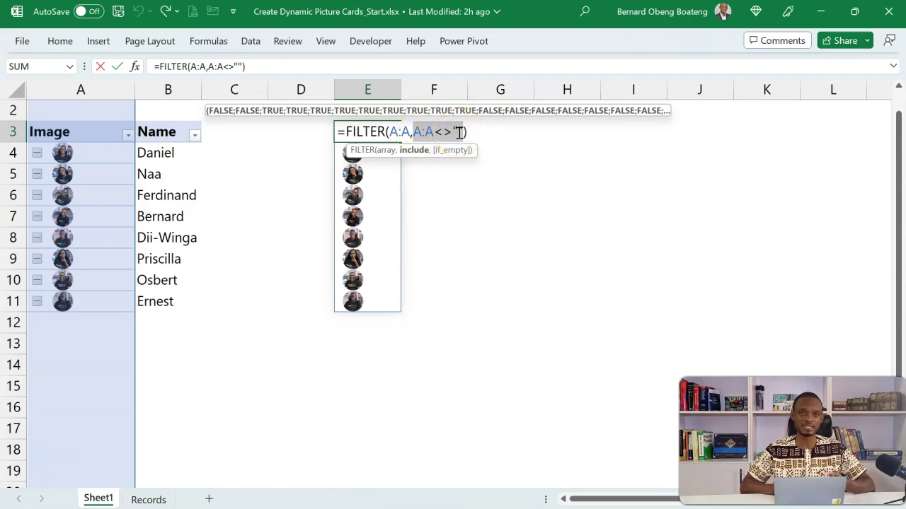
click(413, 131)
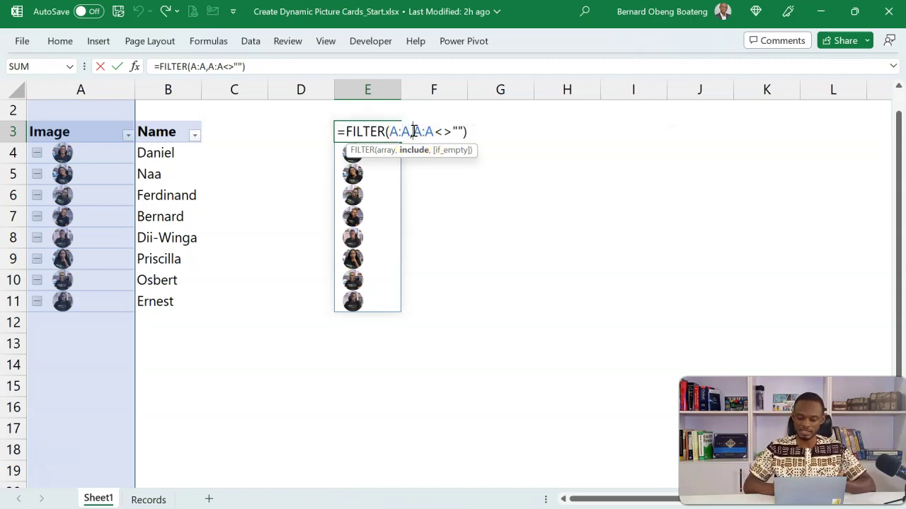
text(()
click(462, 132)
click(487, 131)
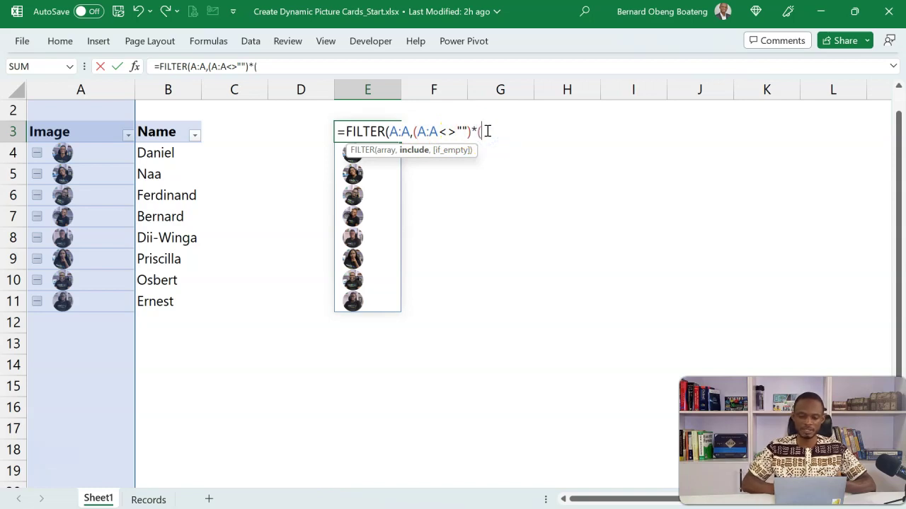
text(*()
click(108, 85)
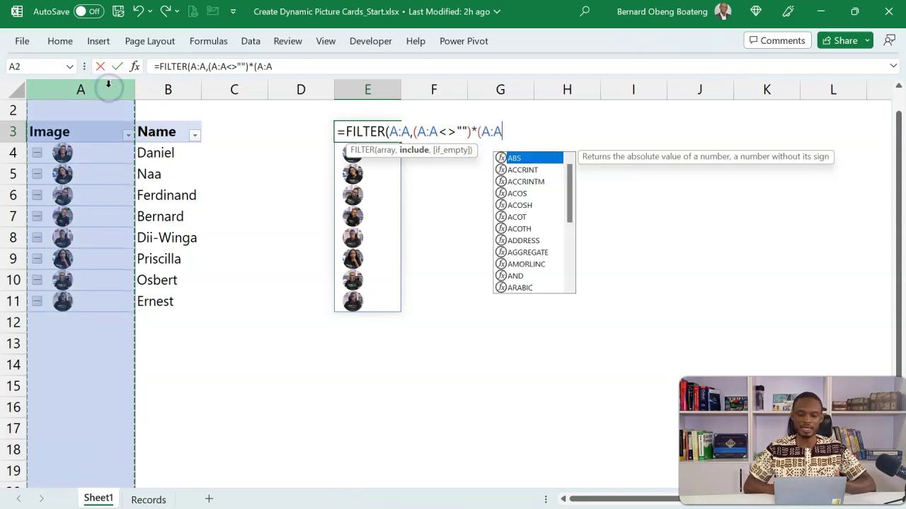
text(<>"Image)
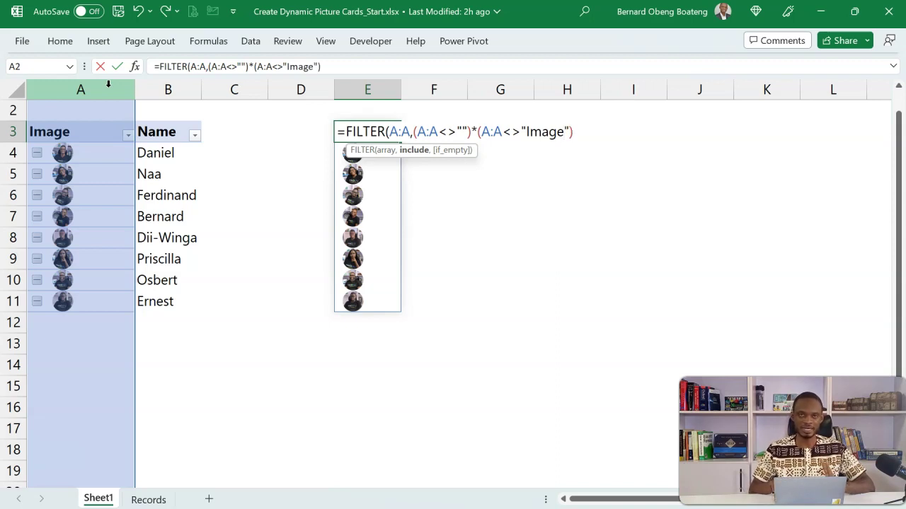
text())
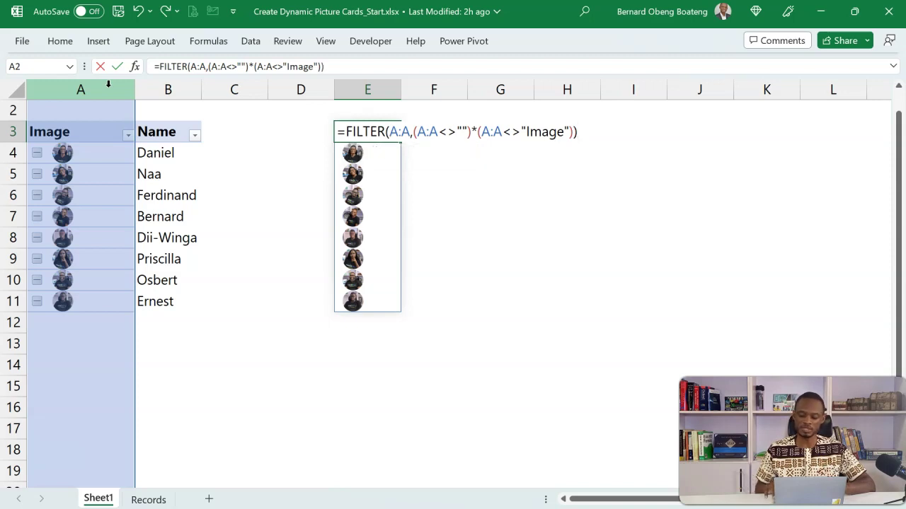
key(Return)
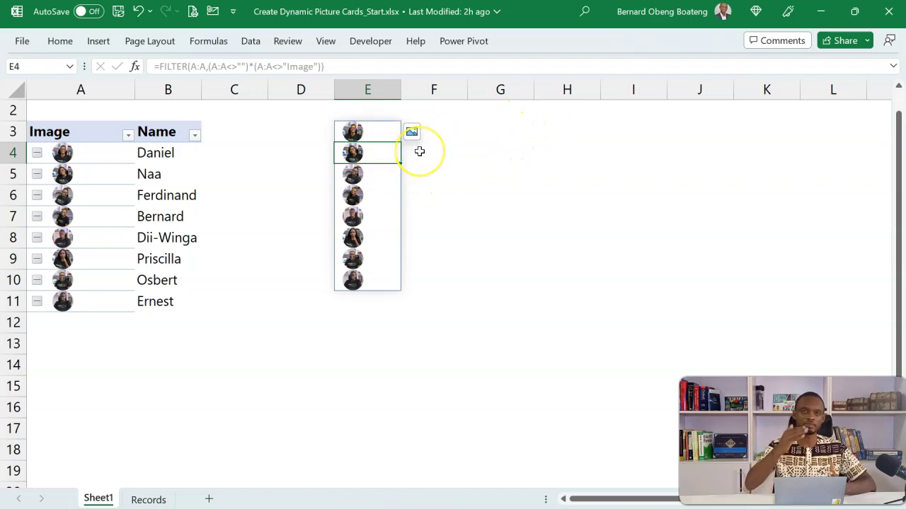
- Wrap the formula in E3 with WRAPCOLS, as =WRAPCOLS(FILTER(A:A,(A:A<>"")*(A:A<>"Image")),3,"")
click(377, 127)
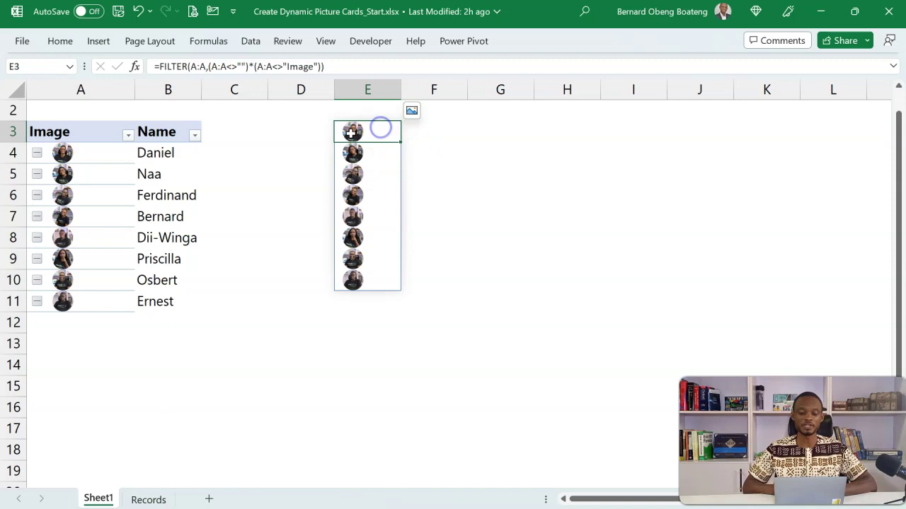
double_click(352, 133)
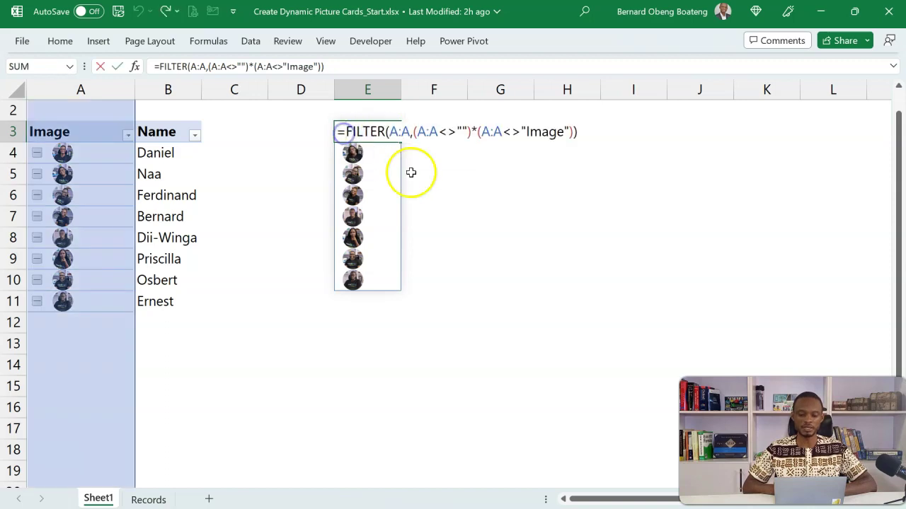
text(wr)
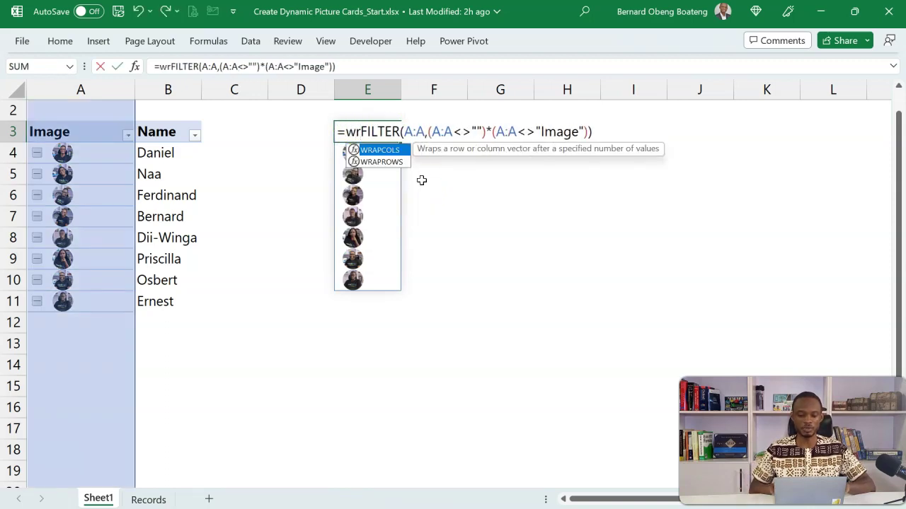
key(Tab)
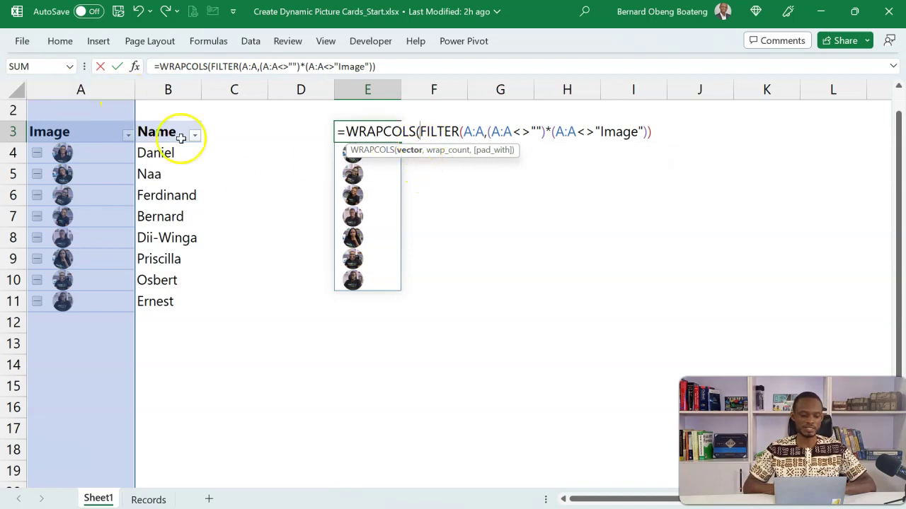
click(413, 150)
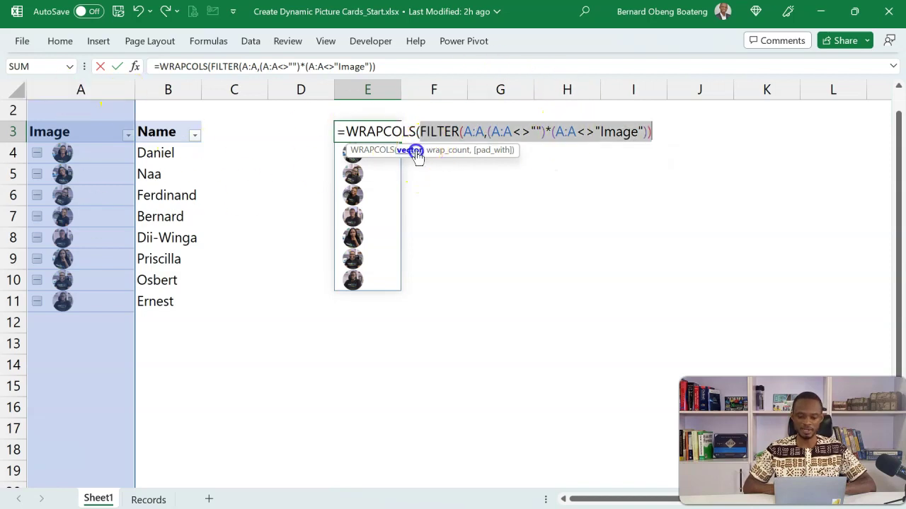
click(667, 134)
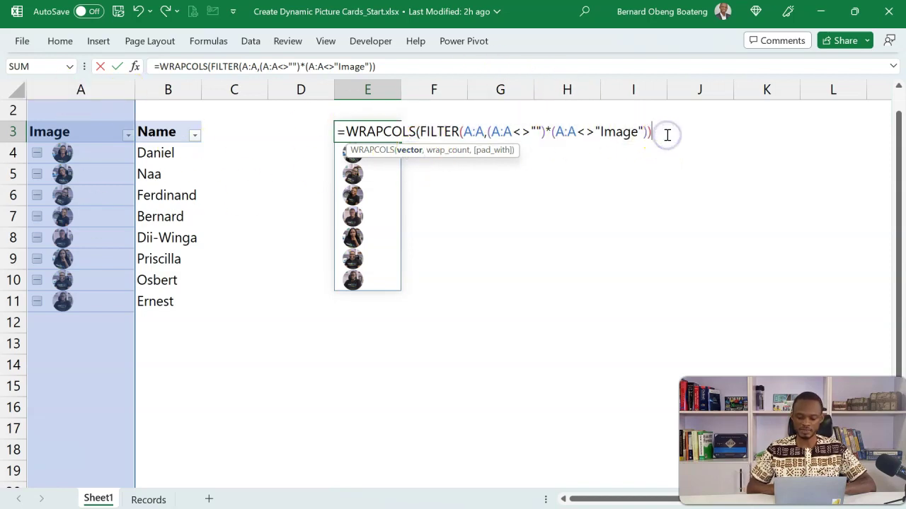
text(,)
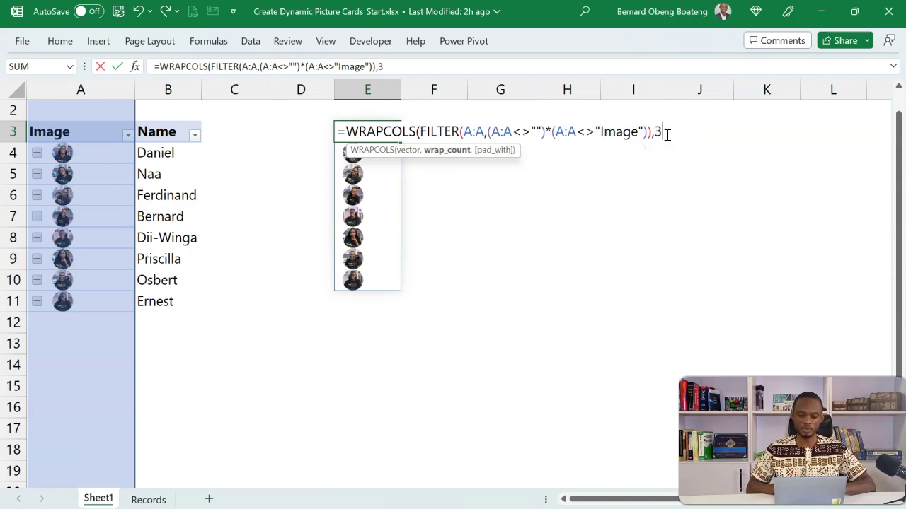
text(3)
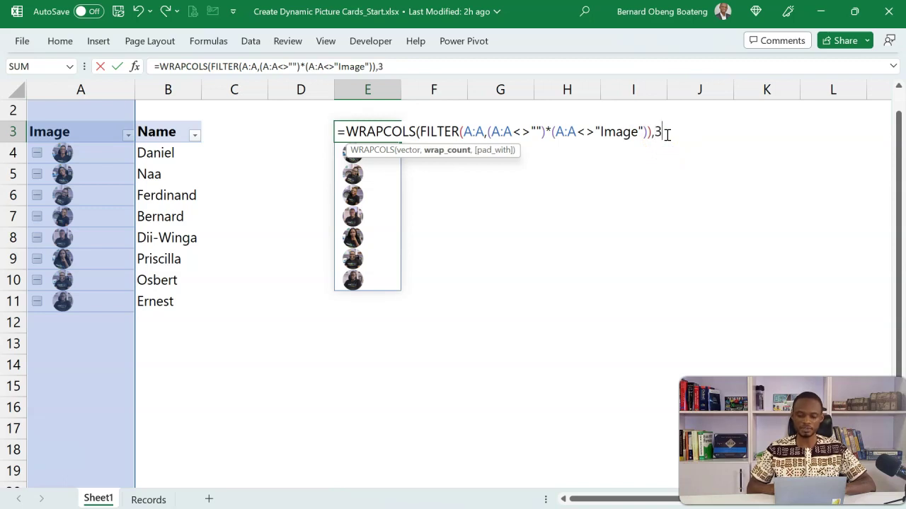
text(,)
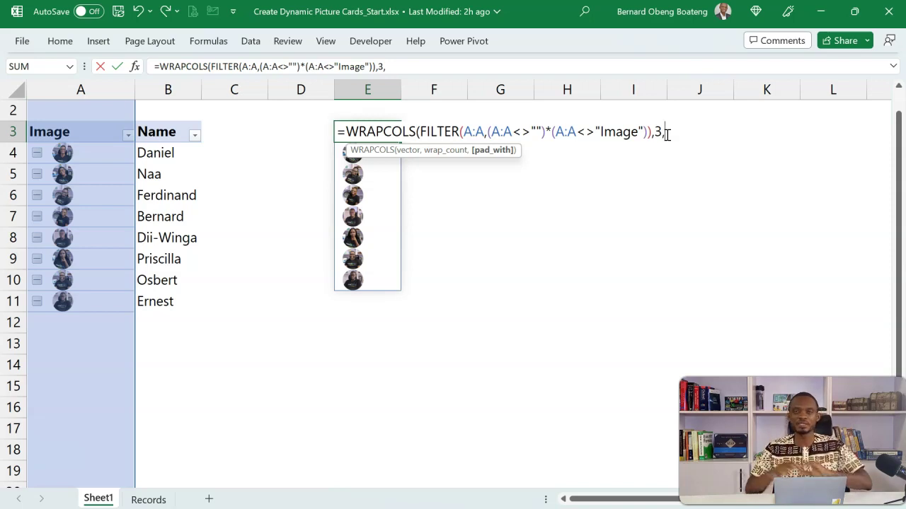
click(677, 136)
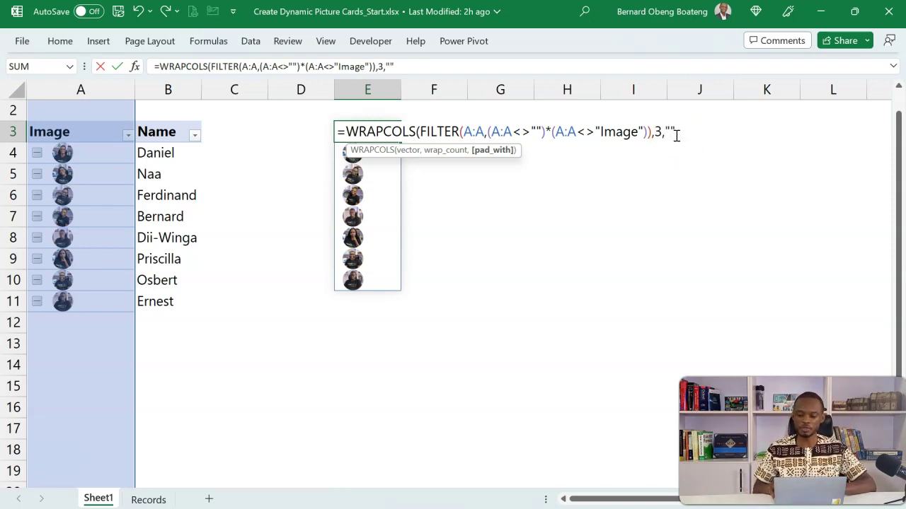
text(""))
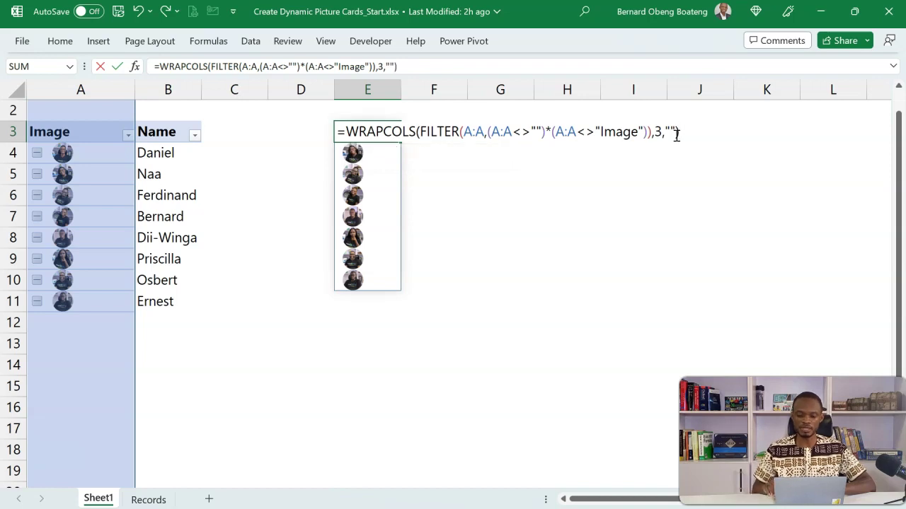
key(Return)
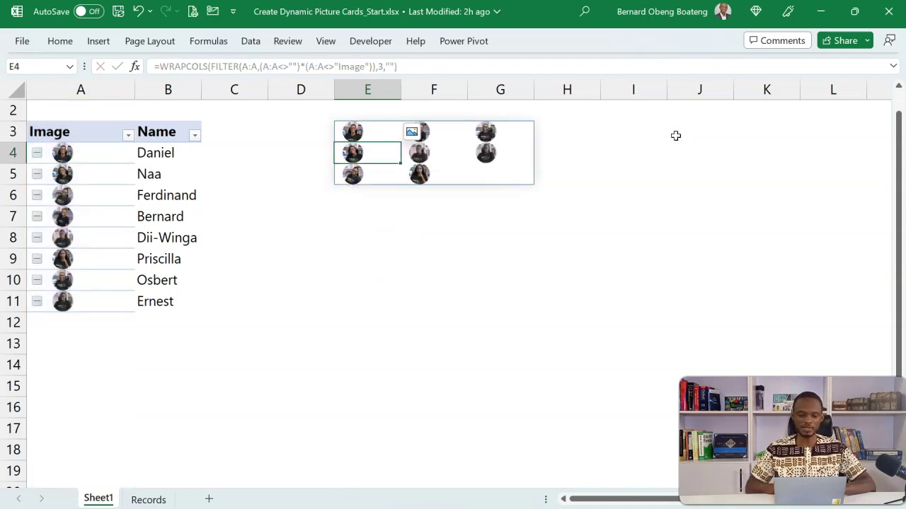
click(478, 233)
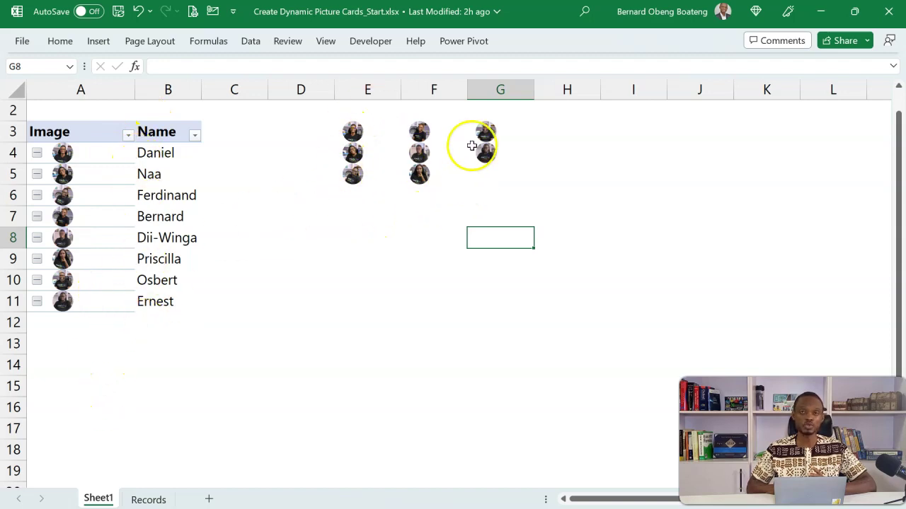
click(363, 133)
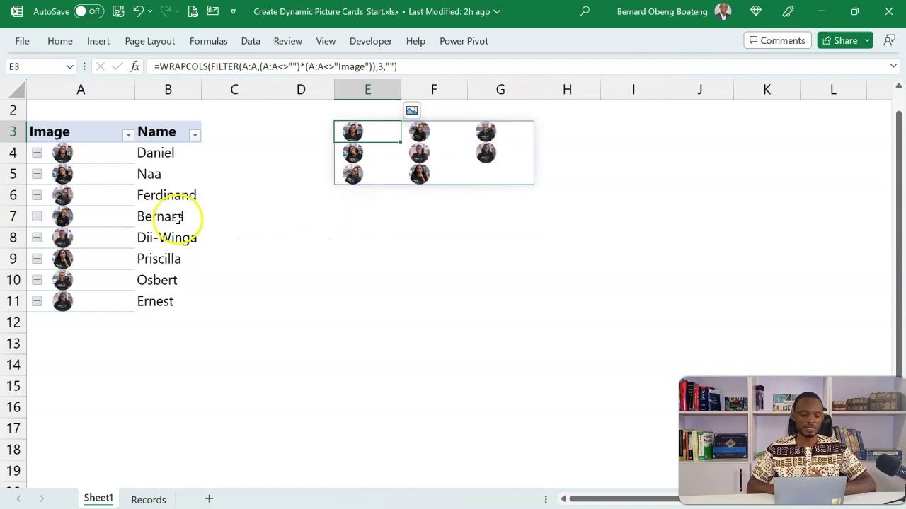
- Insert slicers for the Gender and Department fields of the PivotTable
click(137, 195)
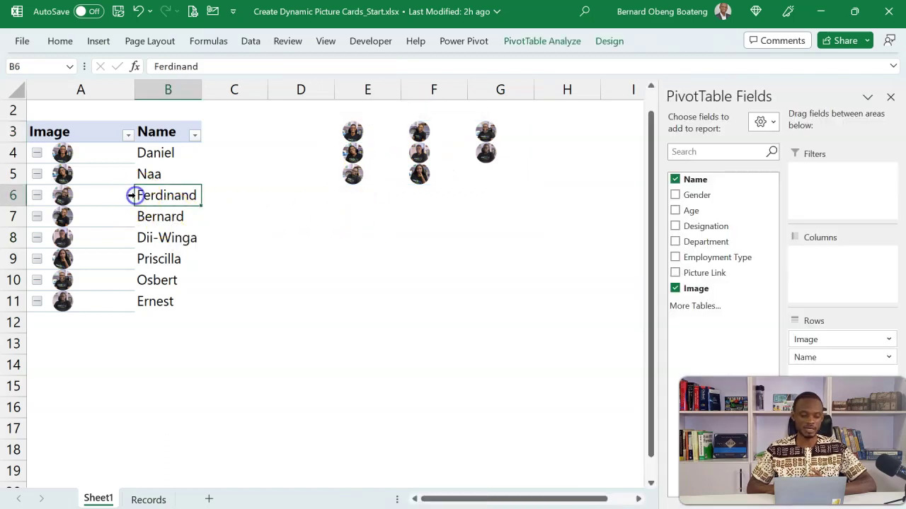
click(121, 195)
click(104, 44)
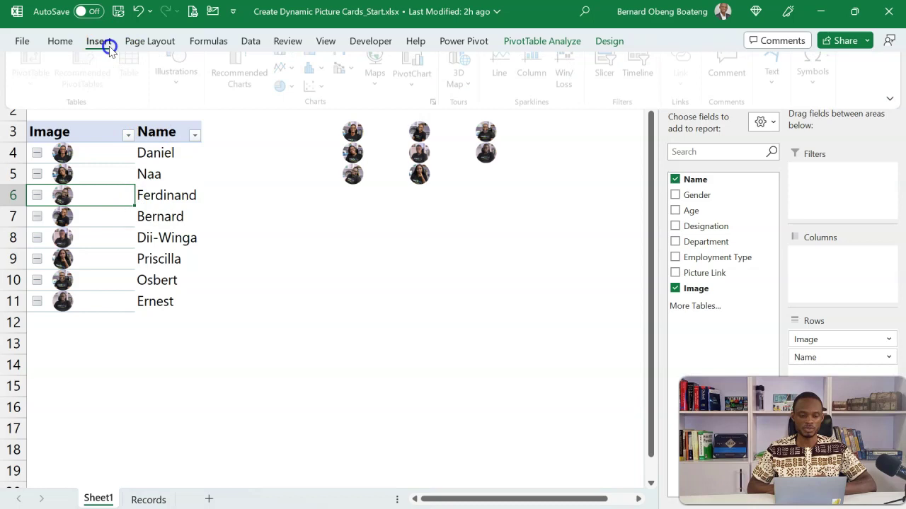
click(608, 75)
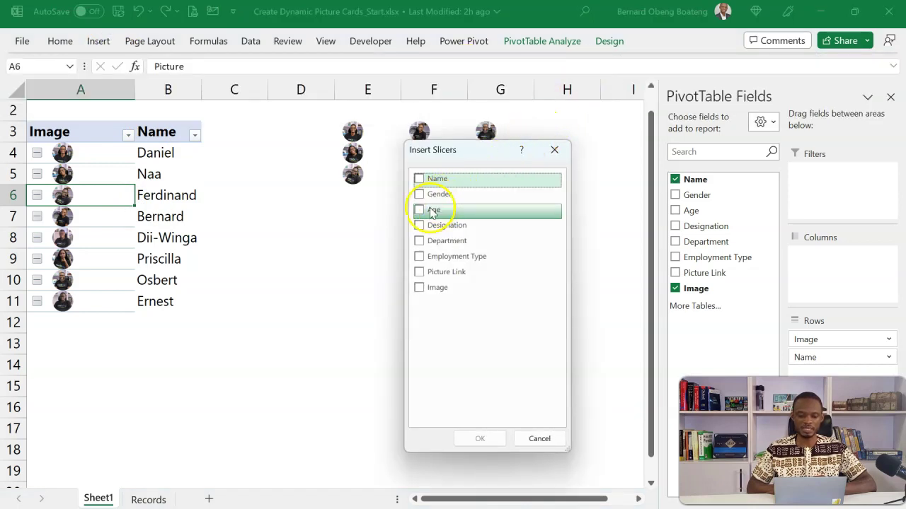
click(419, 196)
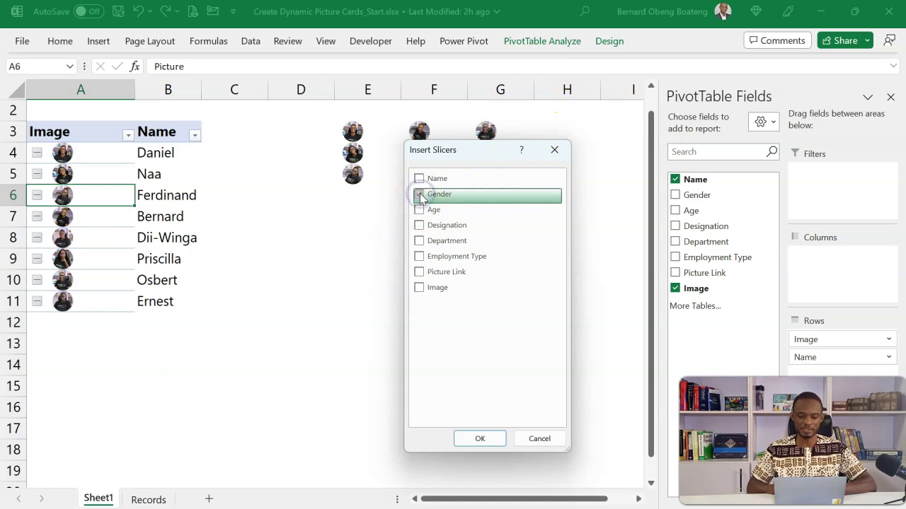
click(419, 241)
click(469, 437)
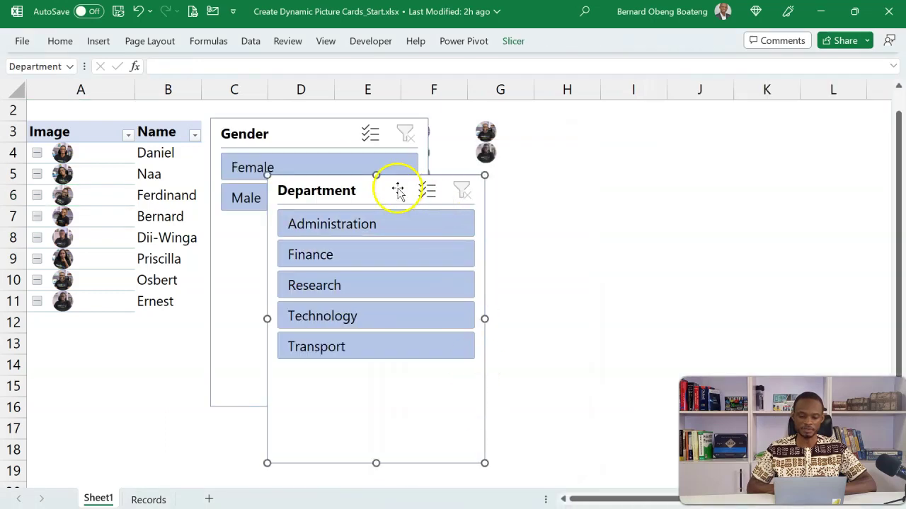
- Move the Department slicer over columns H to K and the Gender slicer below the wrapped images, so the two no longer overlap
drag(399, 188, 706, 144)
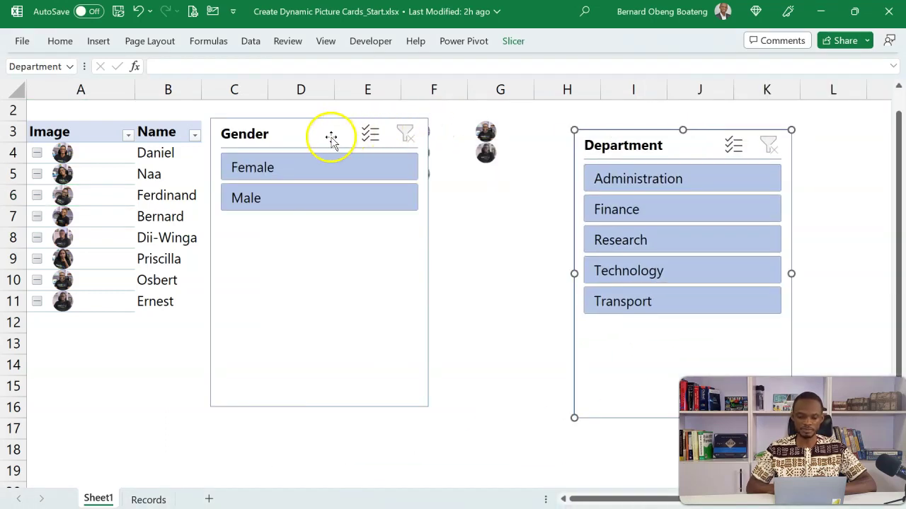
drag(332, 140, 421, 240)
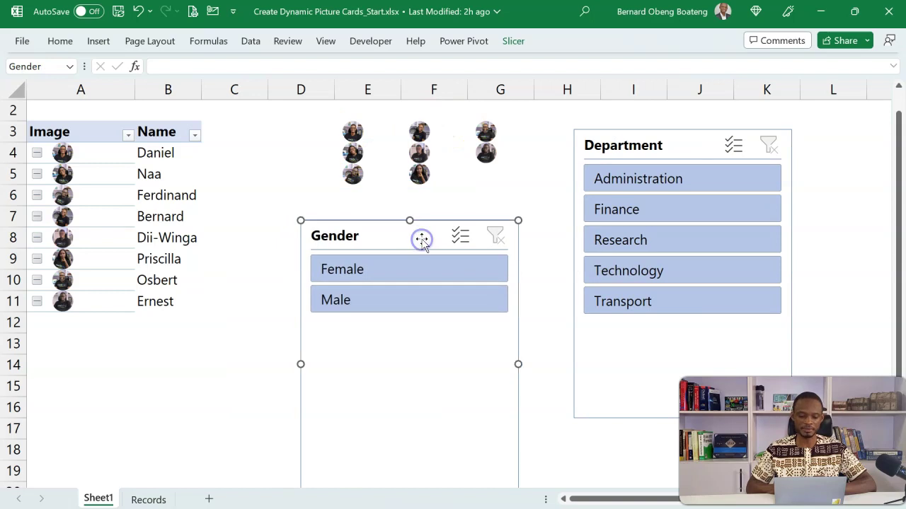
click(179, 375)
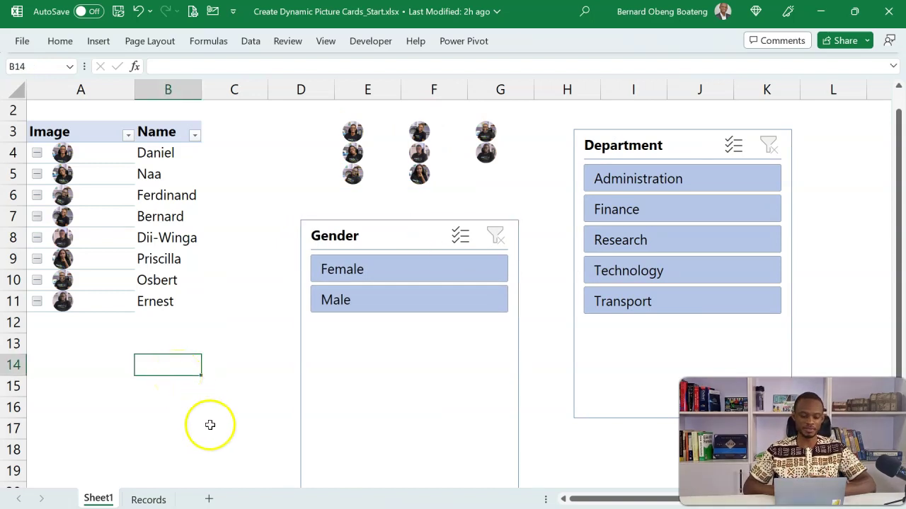
- Add a new worksheet after Sheet1 and name it Dashboard
click(209, 499)
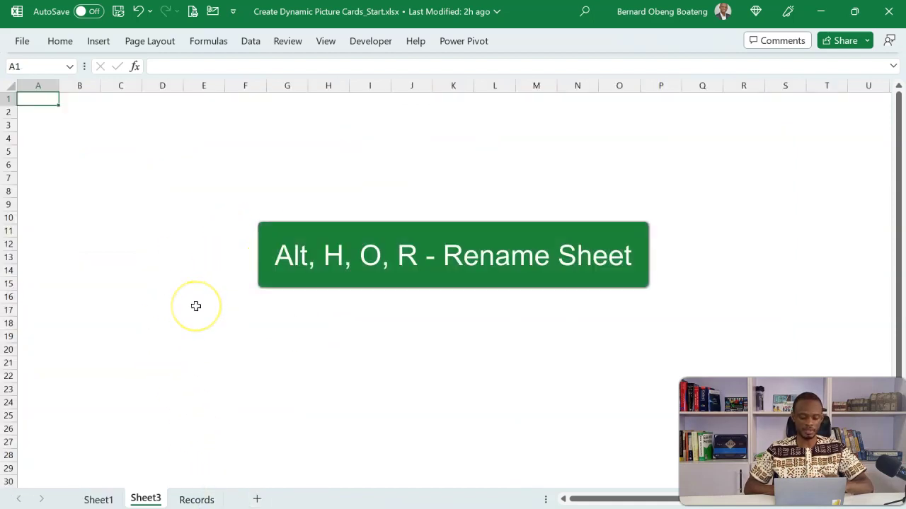
key(alt+h)
text(or)
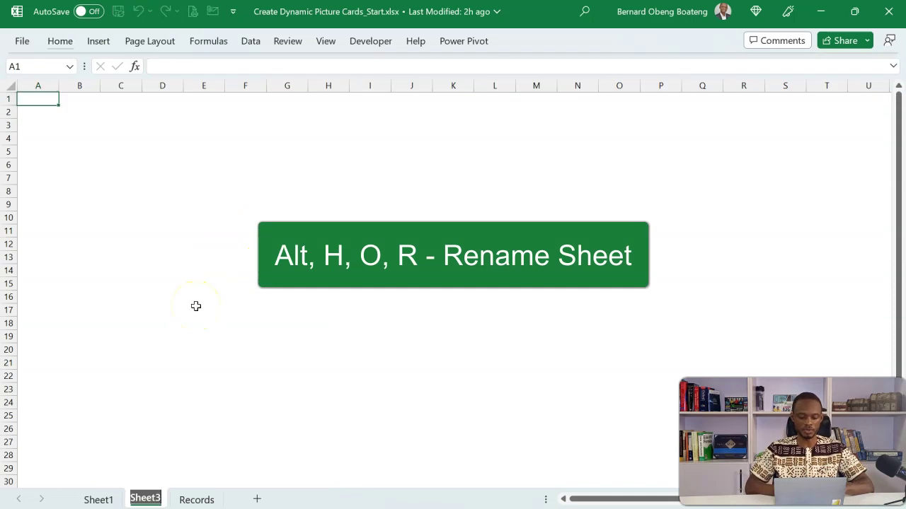
text(Dashboard)
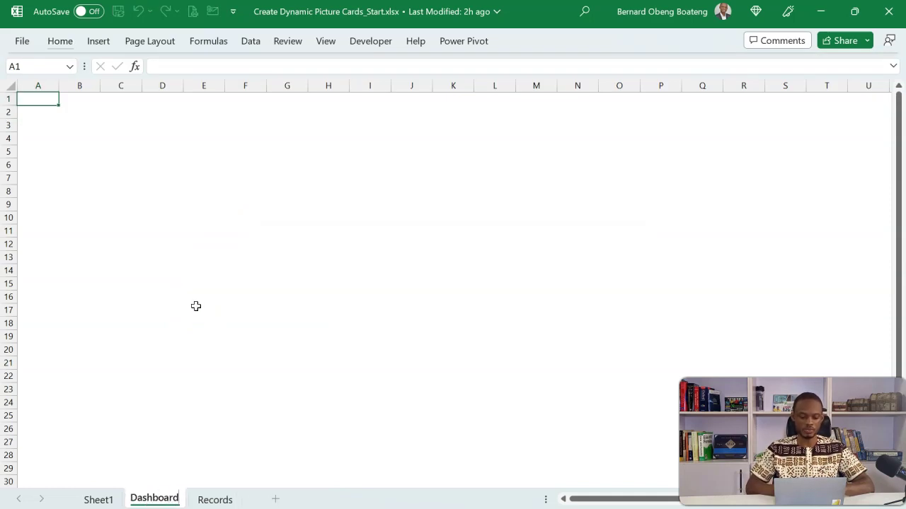
key(Return)
- Set the column width of range G4:I7 on the Dashboard sheet to 20
click(237, 176)
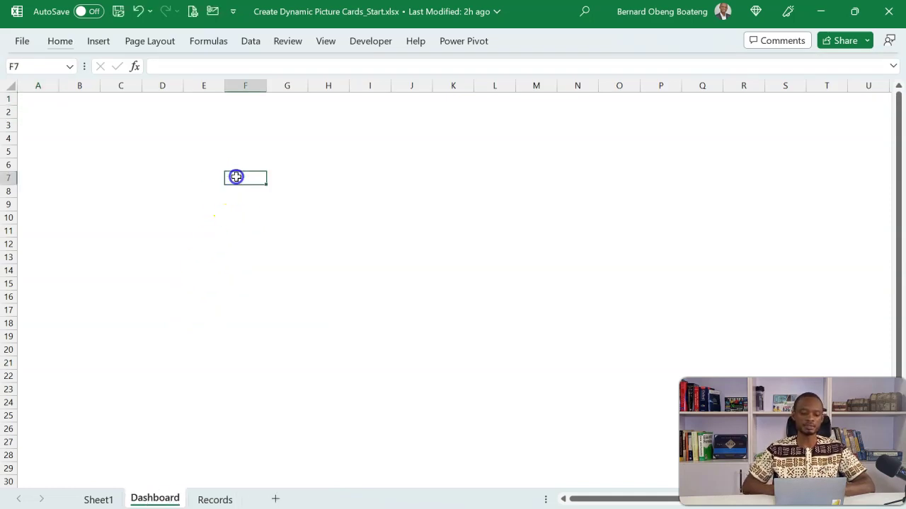
drag(297, 145, 379, 188)
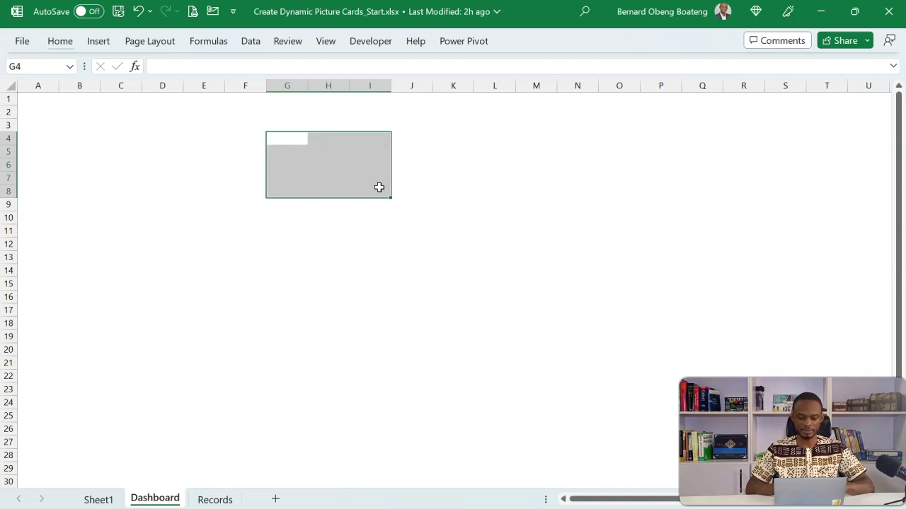
key(shift+Up)
key(alt)
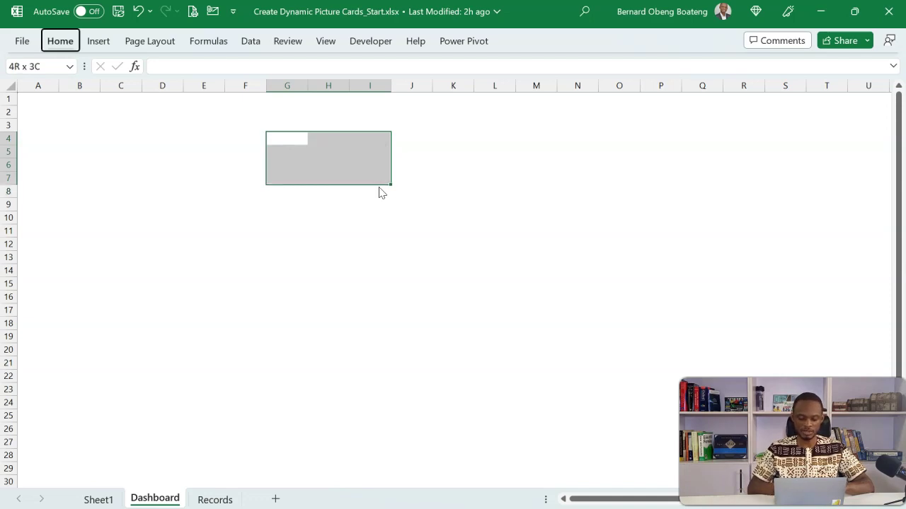
key(h)
key(o)
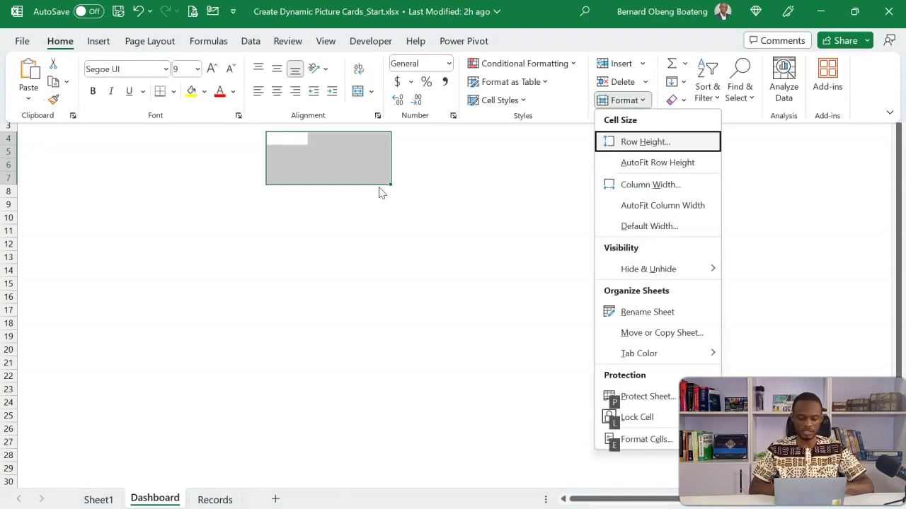
key(w)
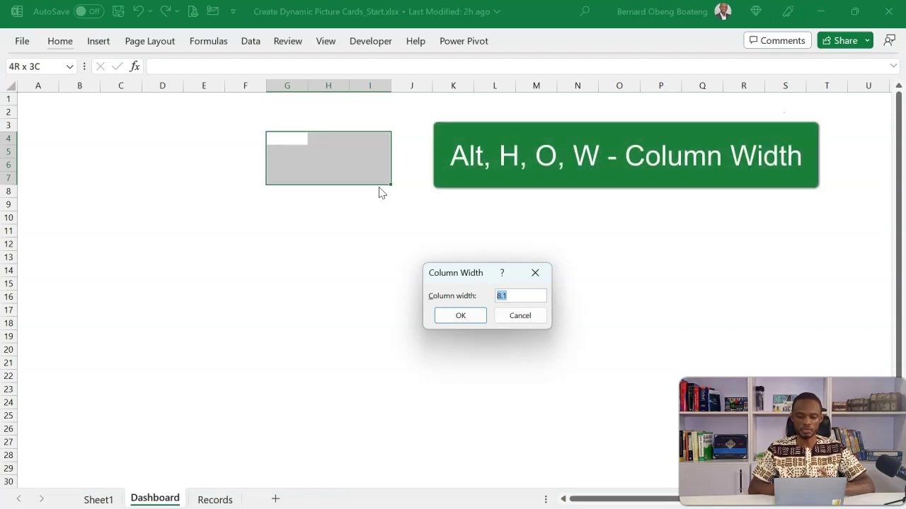
text(20)
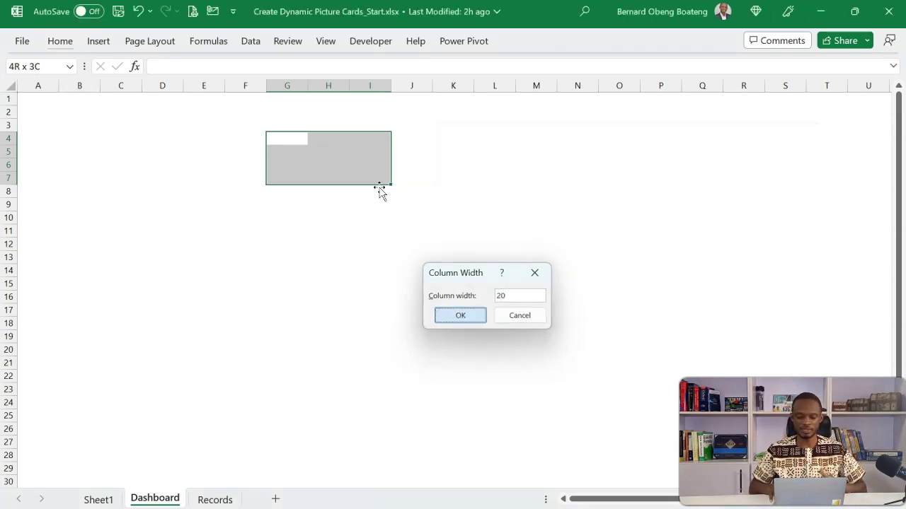
key(Return)
- Increase the row height of rows 4 to 7 so the cells of G4:I7 are nearly square
key(alt)
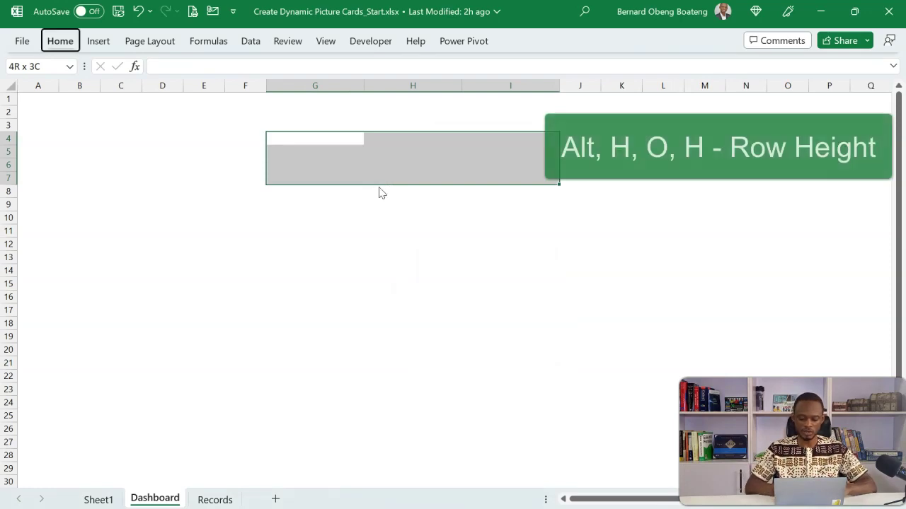
key(h)
key(o)
key(h)
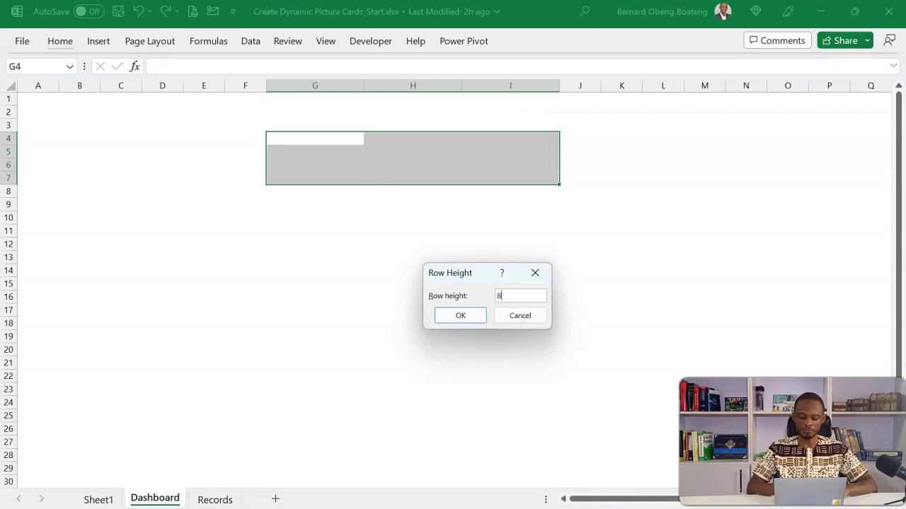
key(Return)
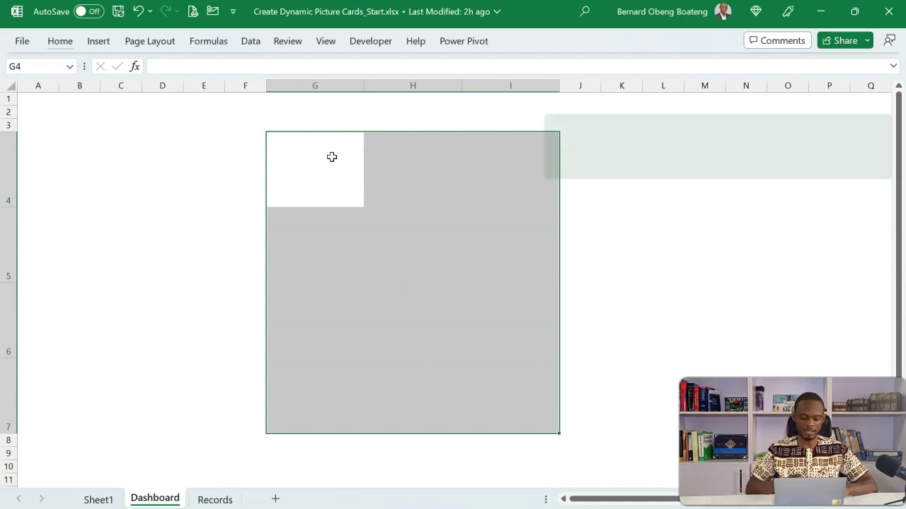
- Apply all borders to the cells of range G4:I7
key(alt)
key(h)
key(b)
key(a)
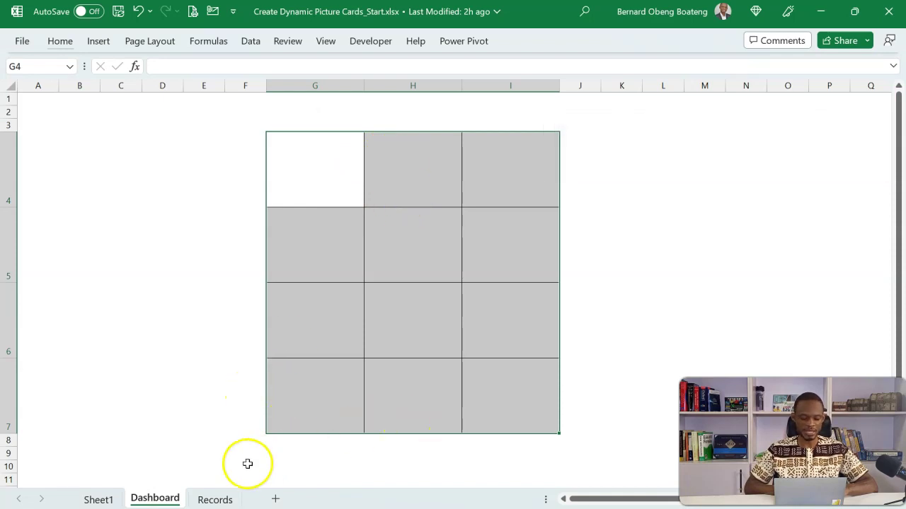
- Move the Gender and Department slicers together from Sheet1 to the Dashboard sheet, pasting them beside the bordered grid
click(103, 501)
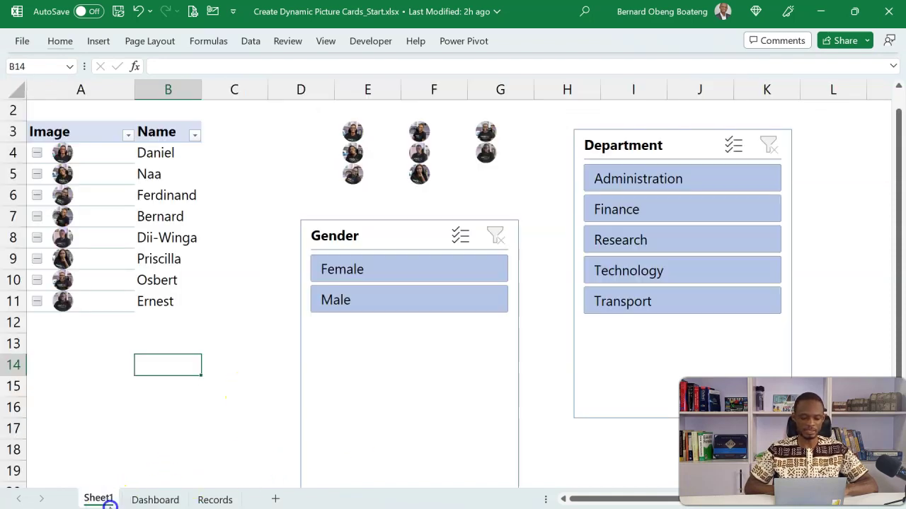
click(393, 239)
ctrl+click(633, 143)
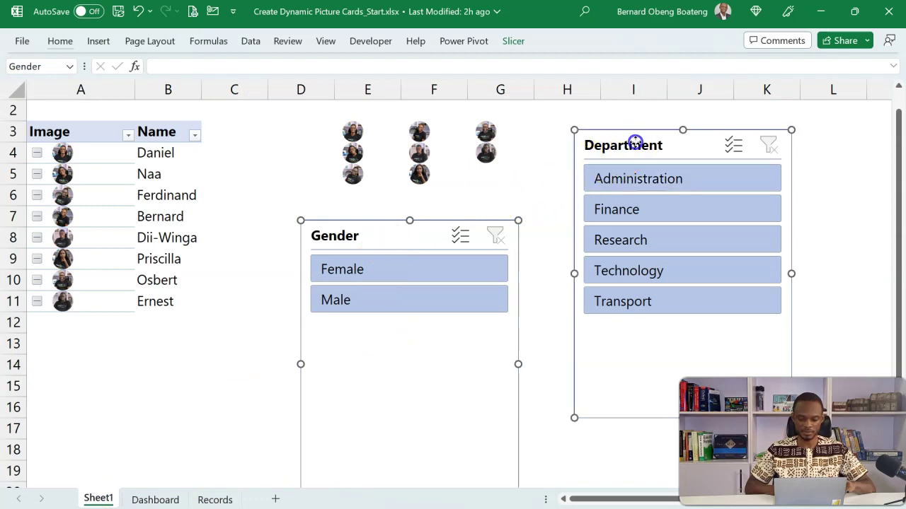
key(ctrl+x)
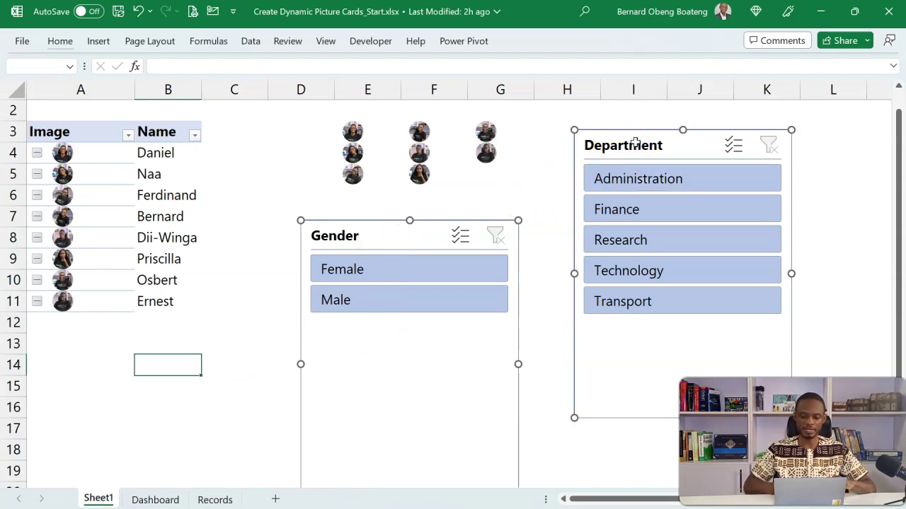
click(172, 494)
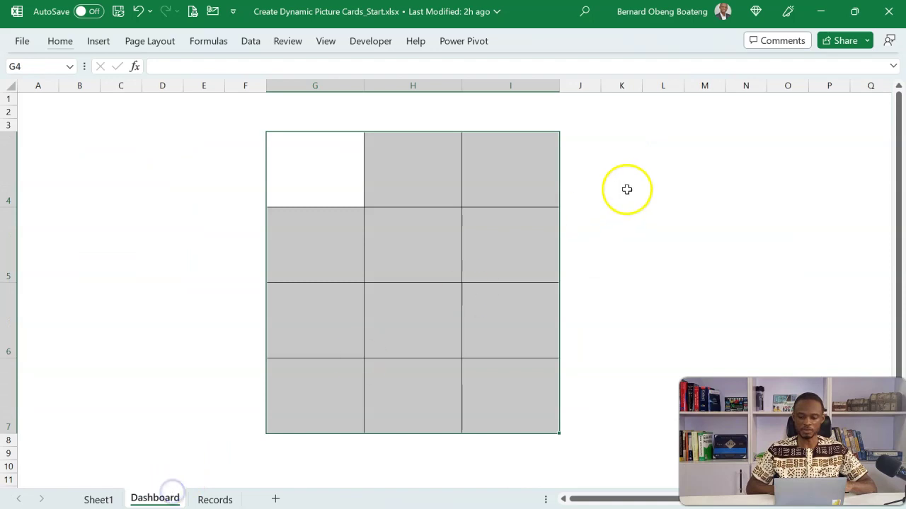
click(659, 153)
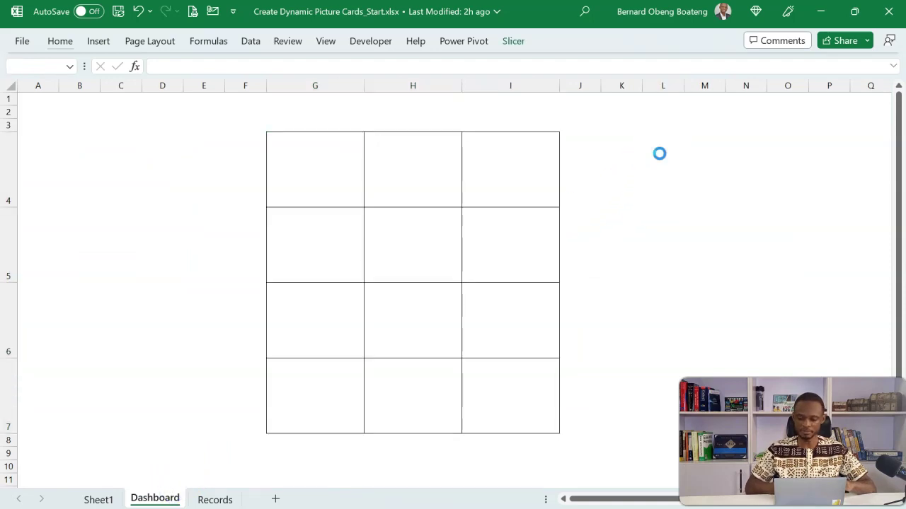
key(ctrl+v)
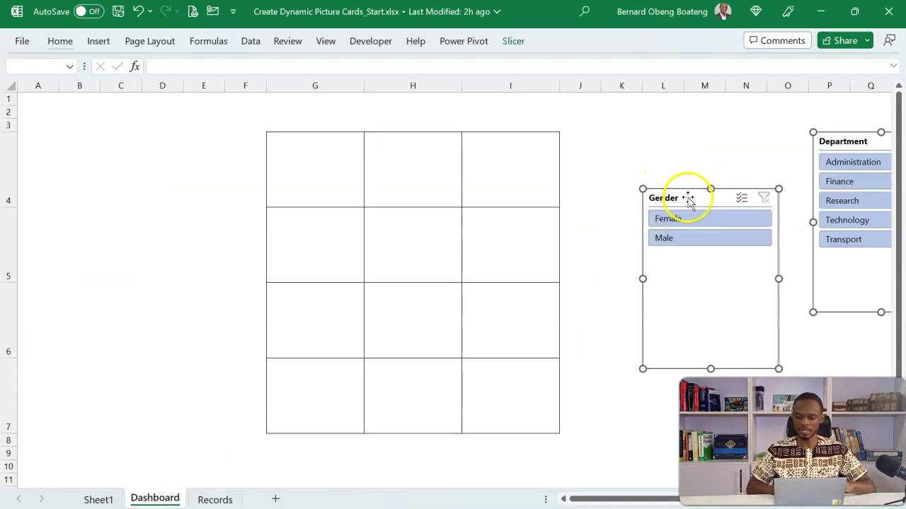
- Arrange the Gender and Department slicers side by side next to column I, with their headers roughly level near the grid's upper edge
drag(687, 187, 619, 124)
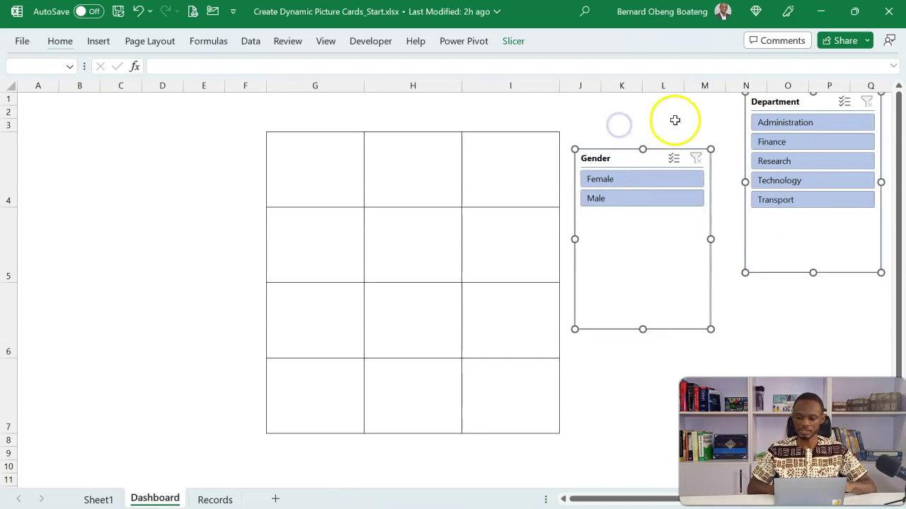
click(675, 118)
click(764, 111)
drag(764, 111, 740, 159)
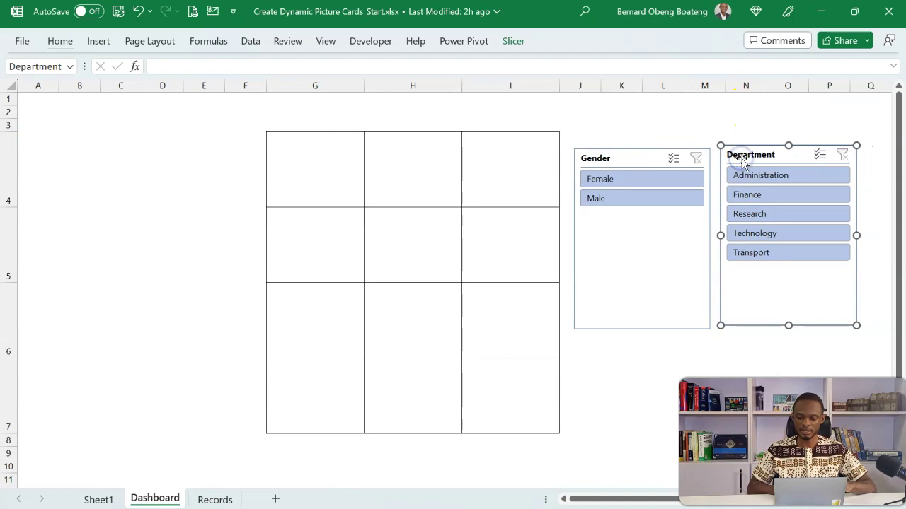
- Enter the formula =Sheet1!E3# in cell G4 of the Dashboard sheet to bring in the wrapped pictures
click(322, 167)
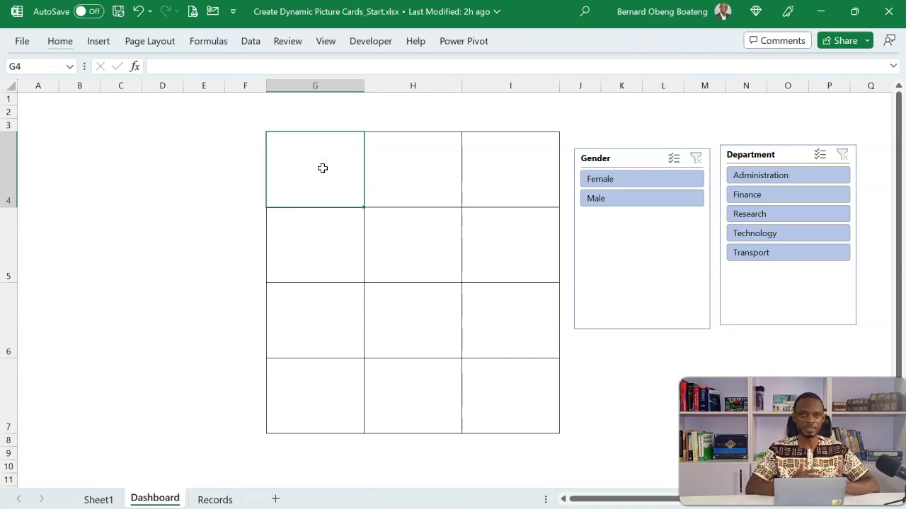
text(=)
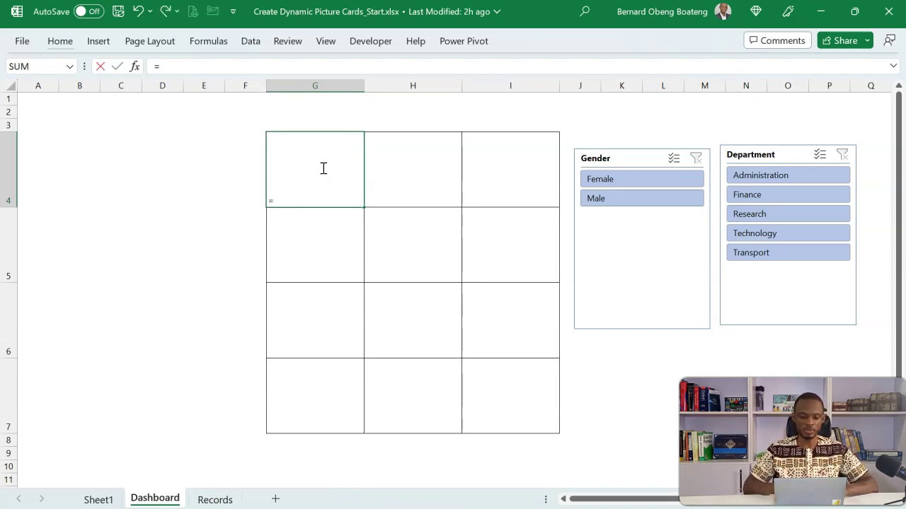
click(110, 497)
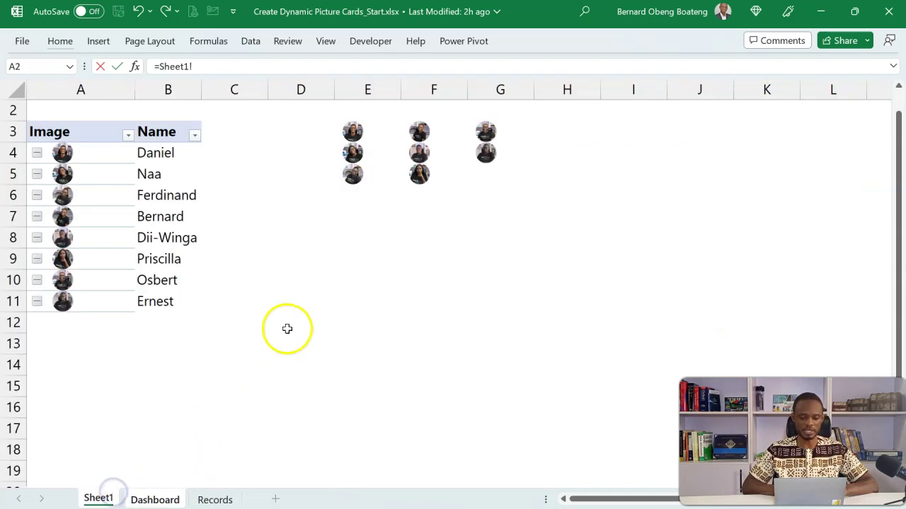
click(365, 129)
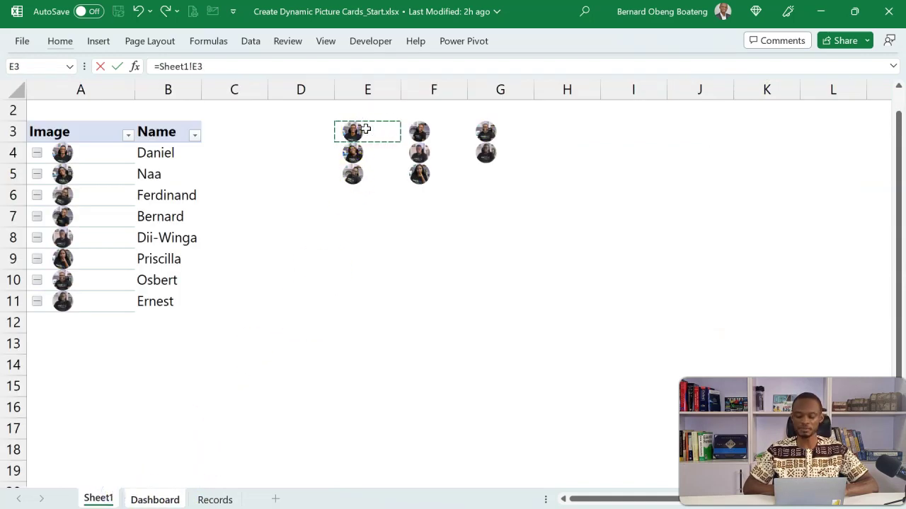
text(#)
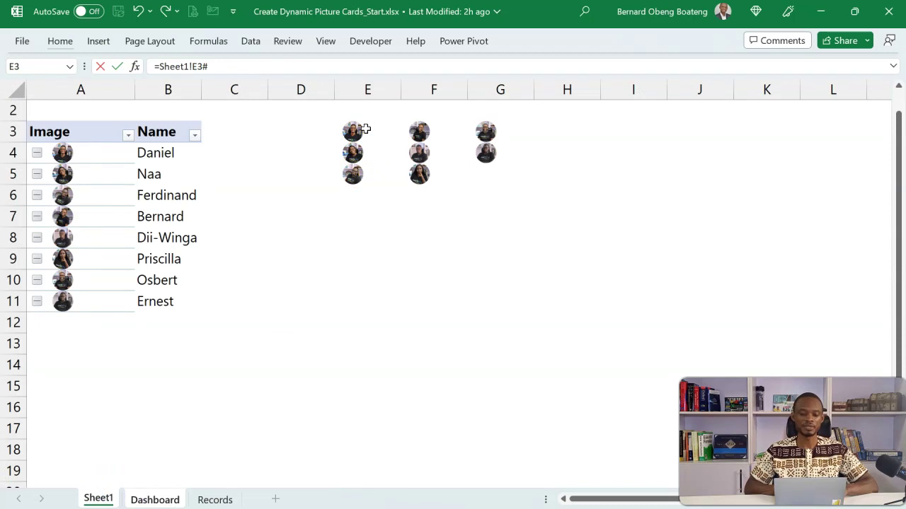
key(Return)
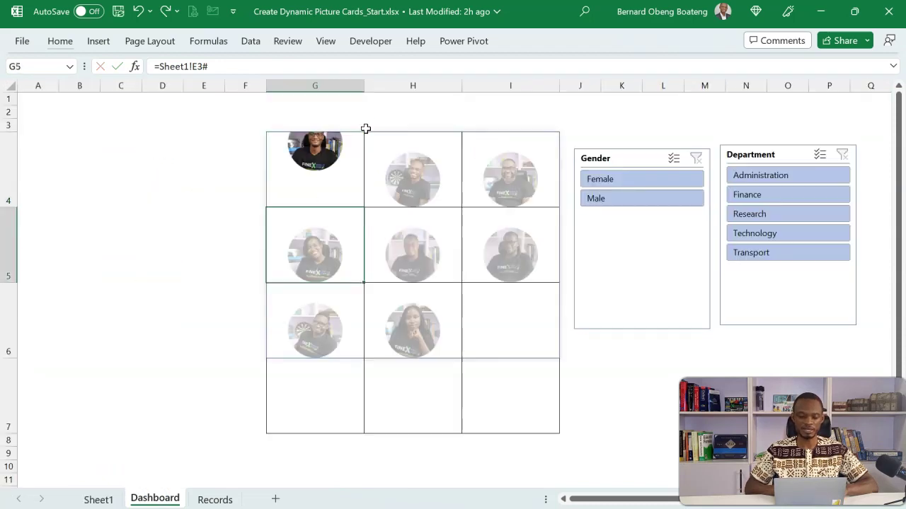
- Centre the contents of range G4:I7 both vertically and horizontally in their cells
click(330, 152)
drag(331, 152, 483, 394)
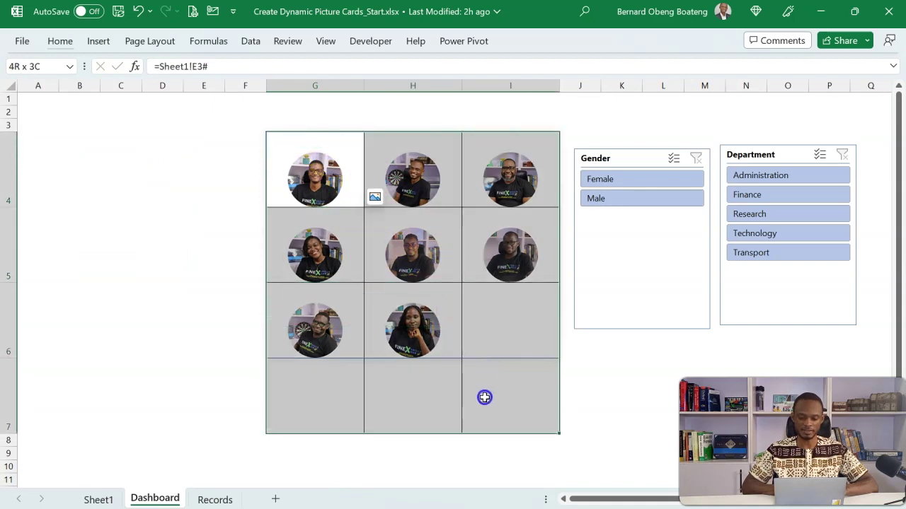
click(64, 41)
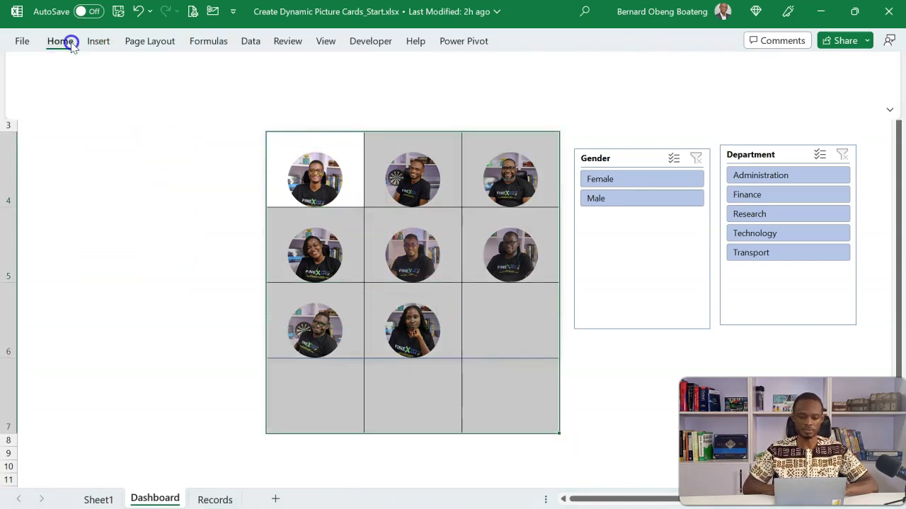
click(277, 69)
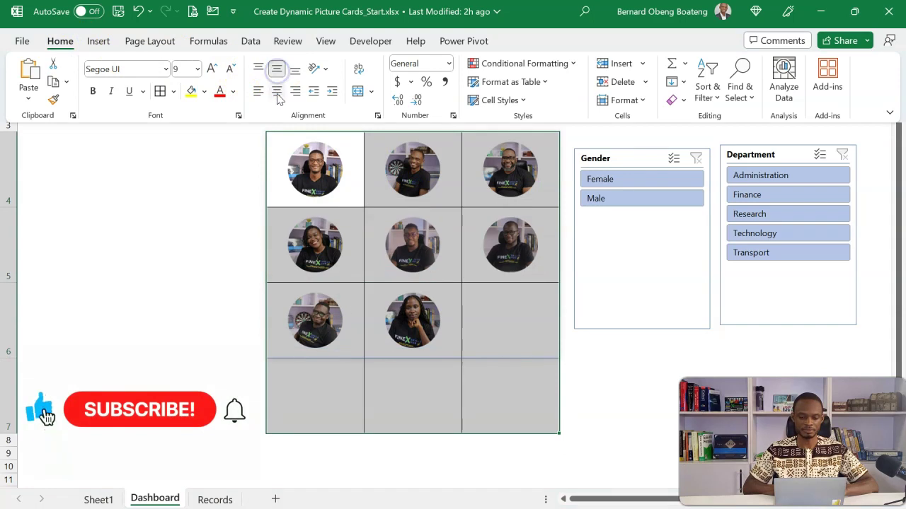
click(277, 92)
click(213, 241)
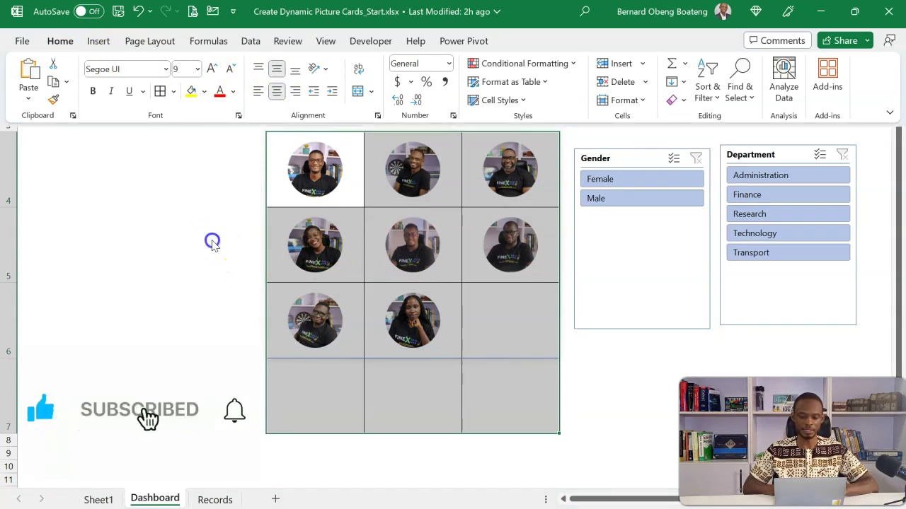
click(213, 241)
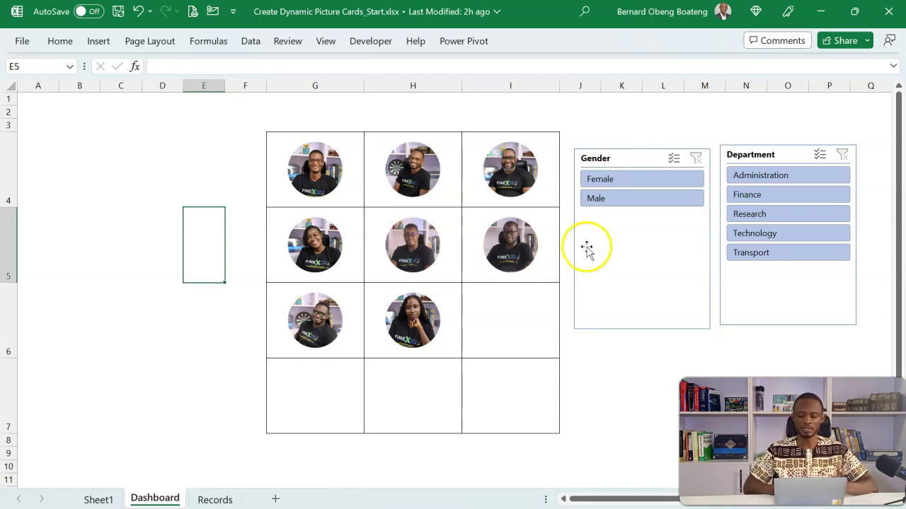
- Test the Gender slicer by filtering the album to Female and Male in turn, and clear its filter
click(628, 183)
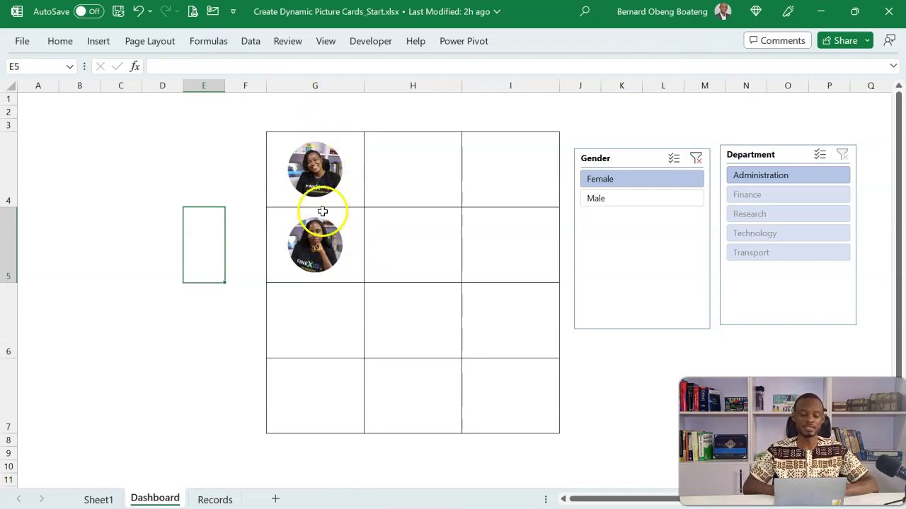
click(626, 200)
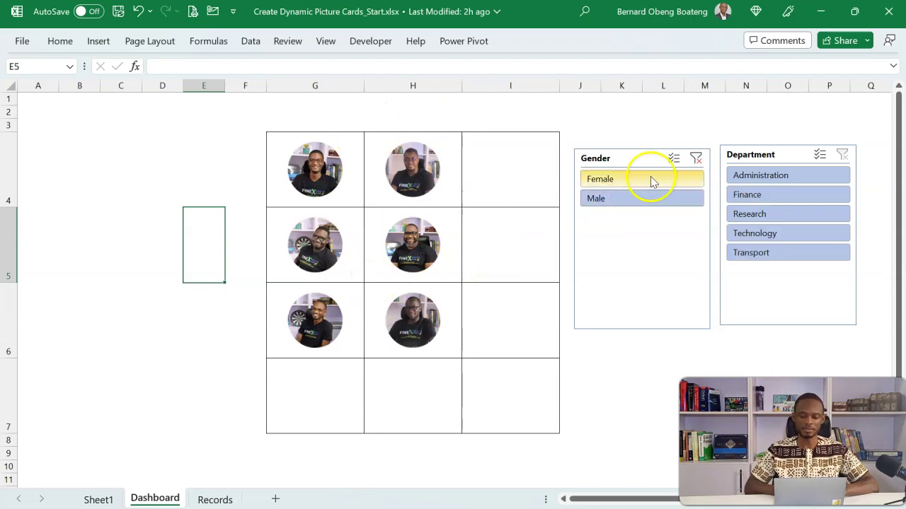
click(697, 158)
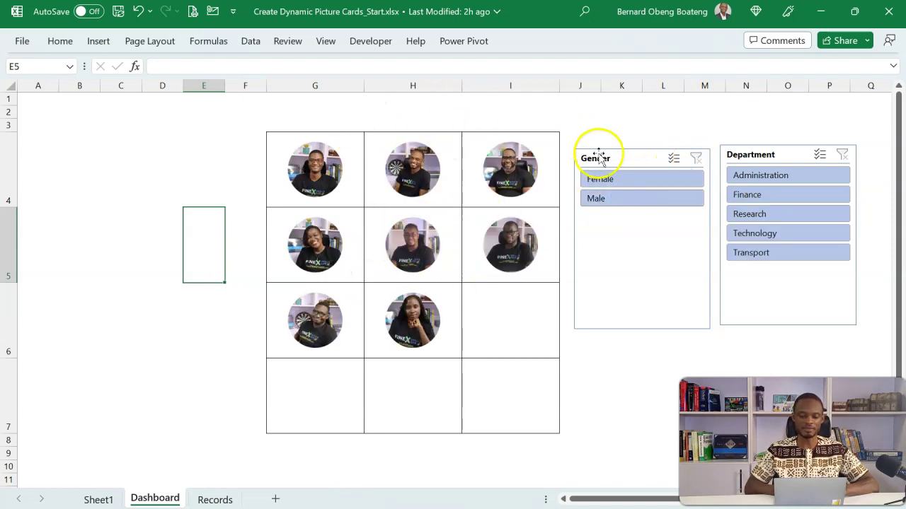
- Test the Department slicer with Administration, Finance, Research, Technology and Transport in turn, and clear its filter
click(763, 177)
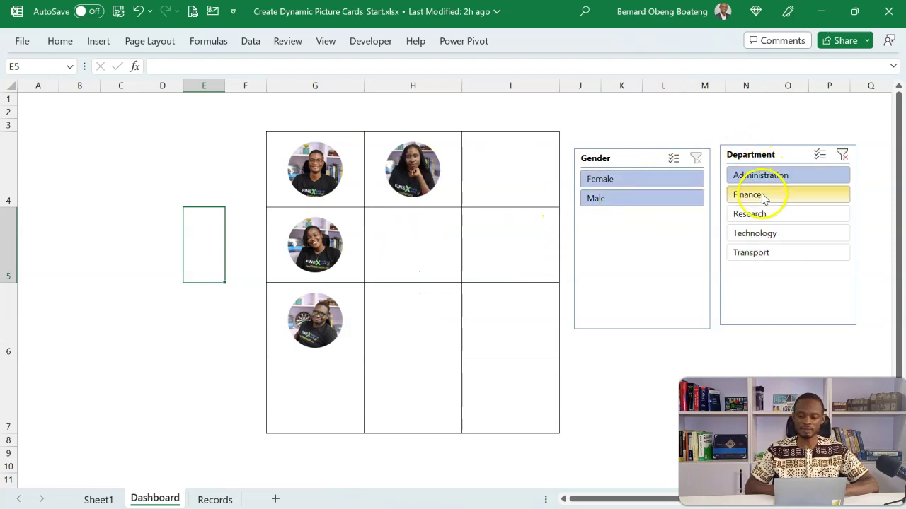
click(760, 194)
click(766, 214)
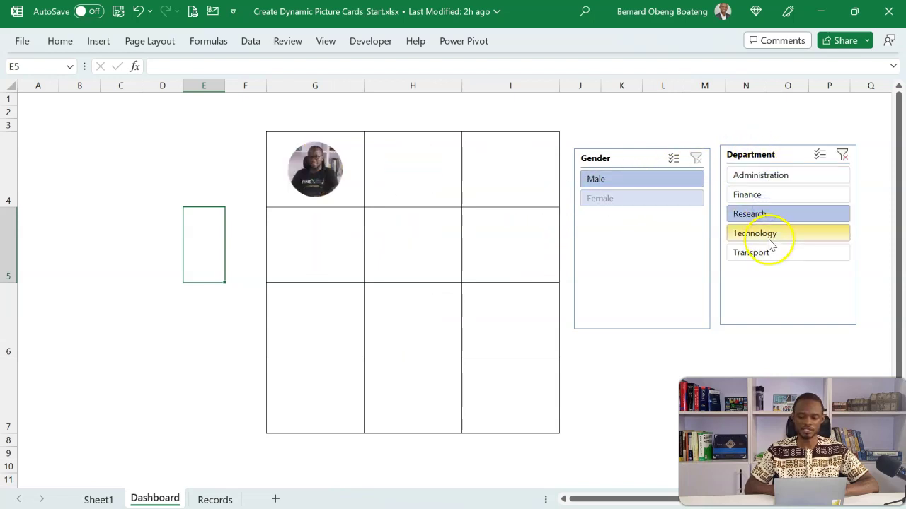
click(767, 235)
click(770, 253)
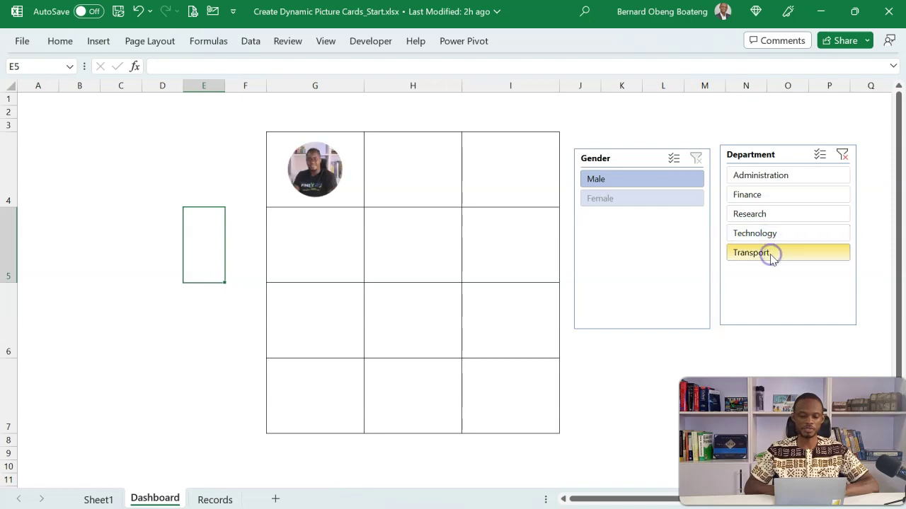
click(840, 154)
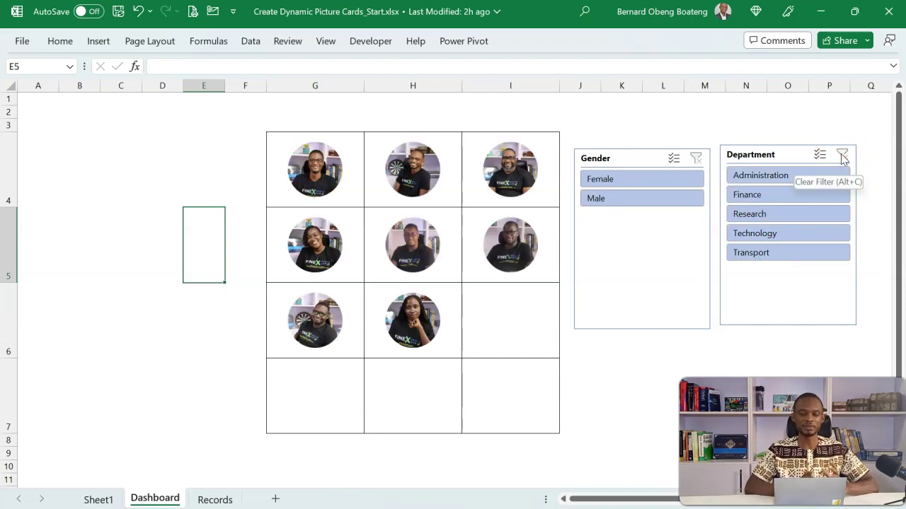